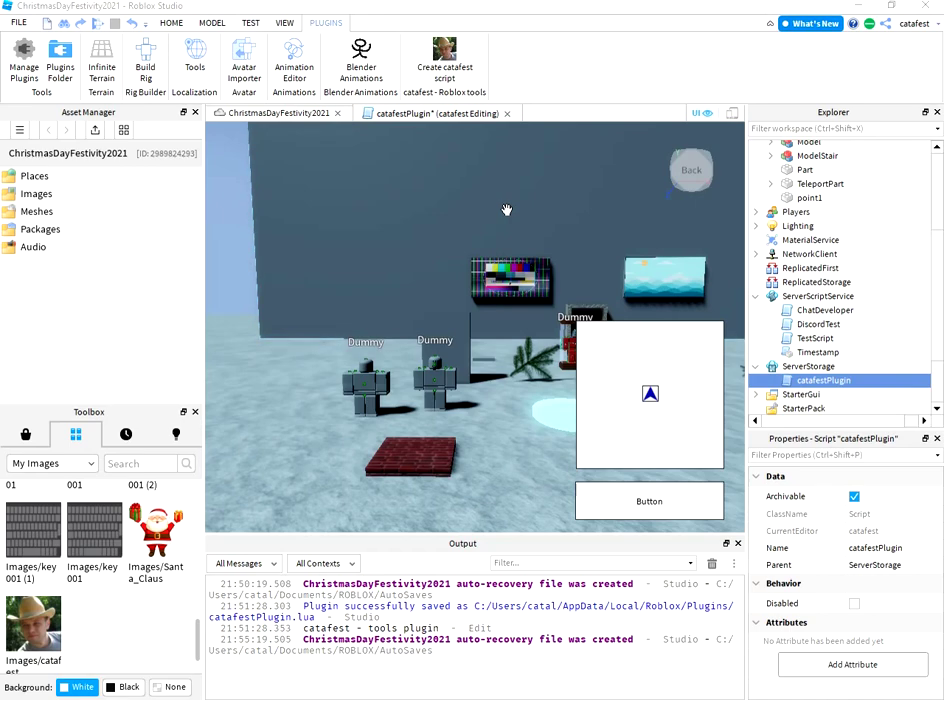
Check ServerStorage and ServerScriptService, then open the catafestPlugin script from ServerStorage.
left_click(850, 366)
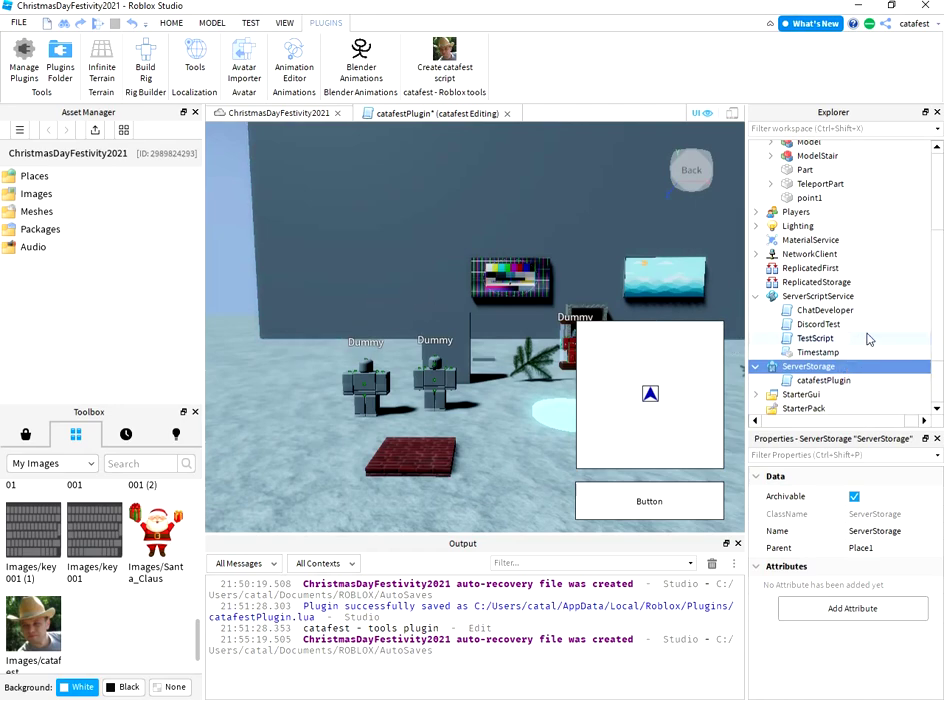
left_click(830, 297)
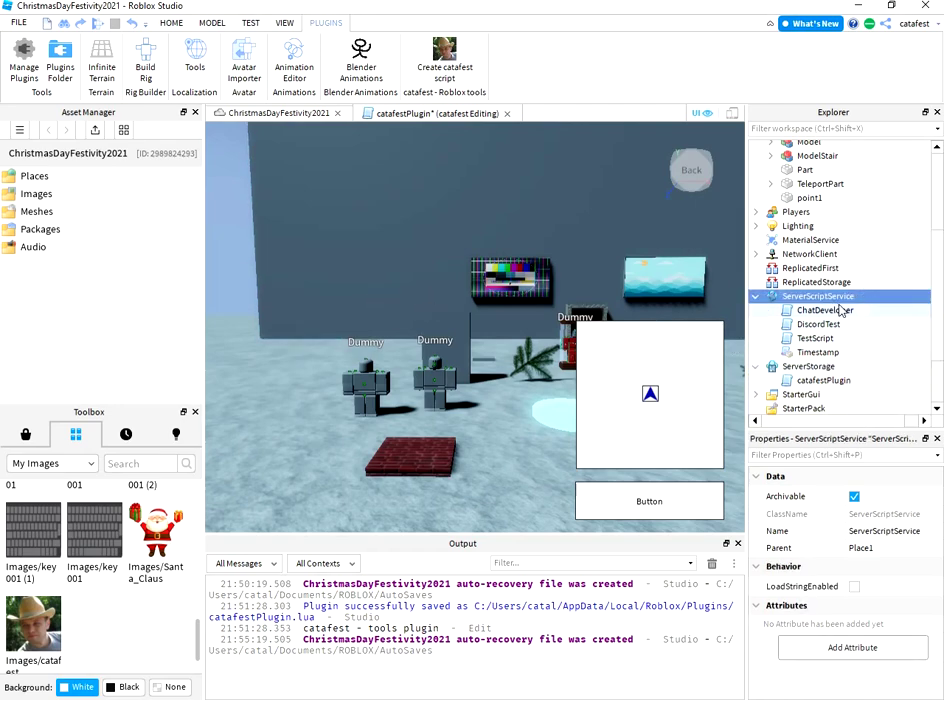
left_click(813, 368)
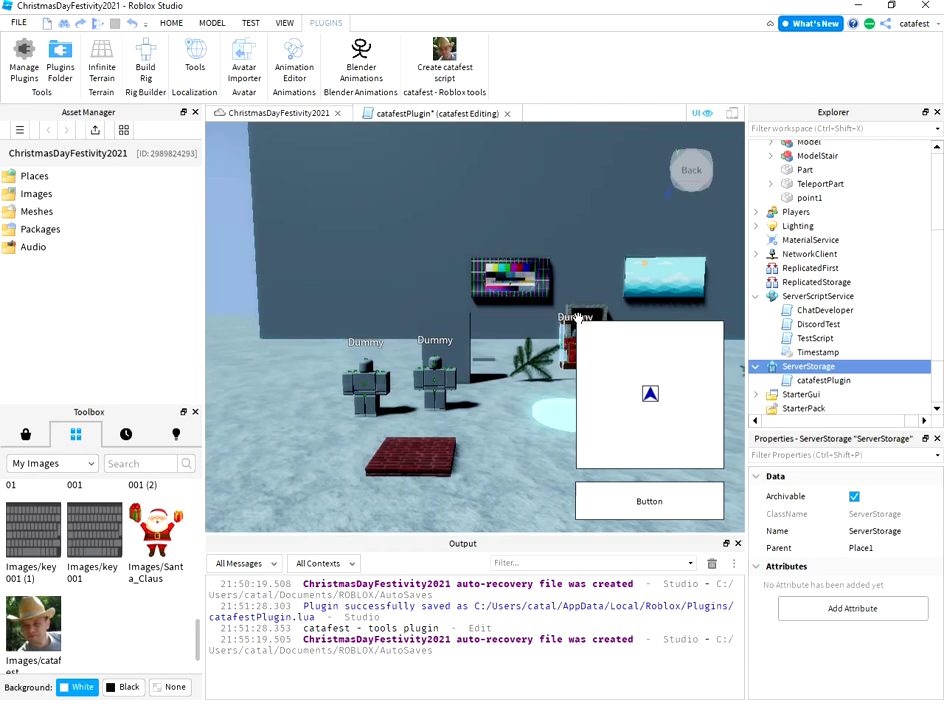
left_click(812, 382)
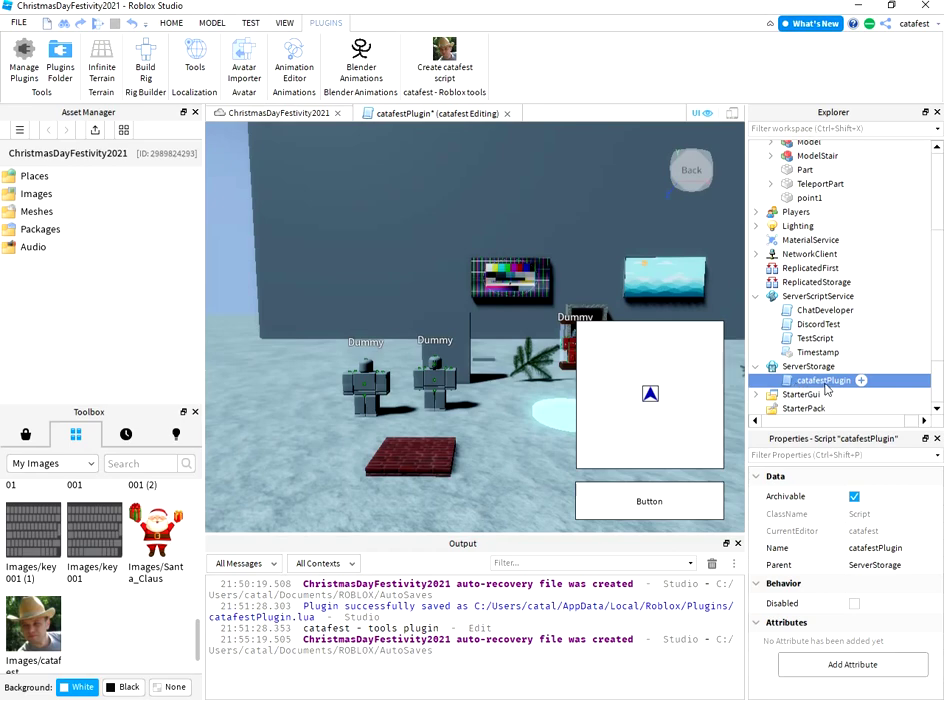
double_click(830, 382)
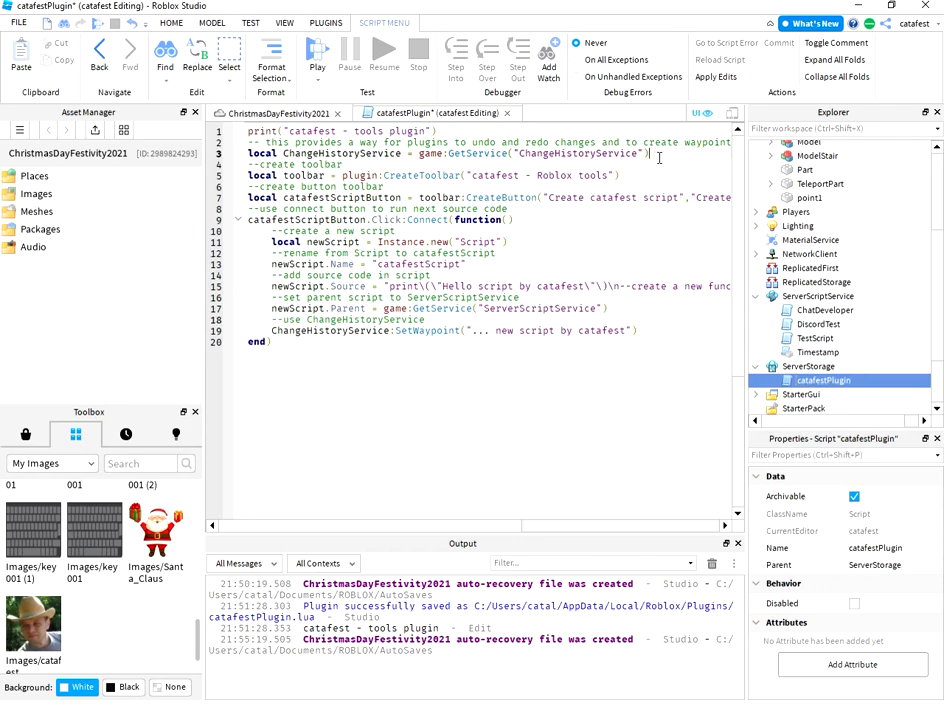
Highlight the ChangeHistoryService line, the SetWaypoint call on line 19 and the CreateToolbar line.
left_click_drag(652, 153, 248, 153)
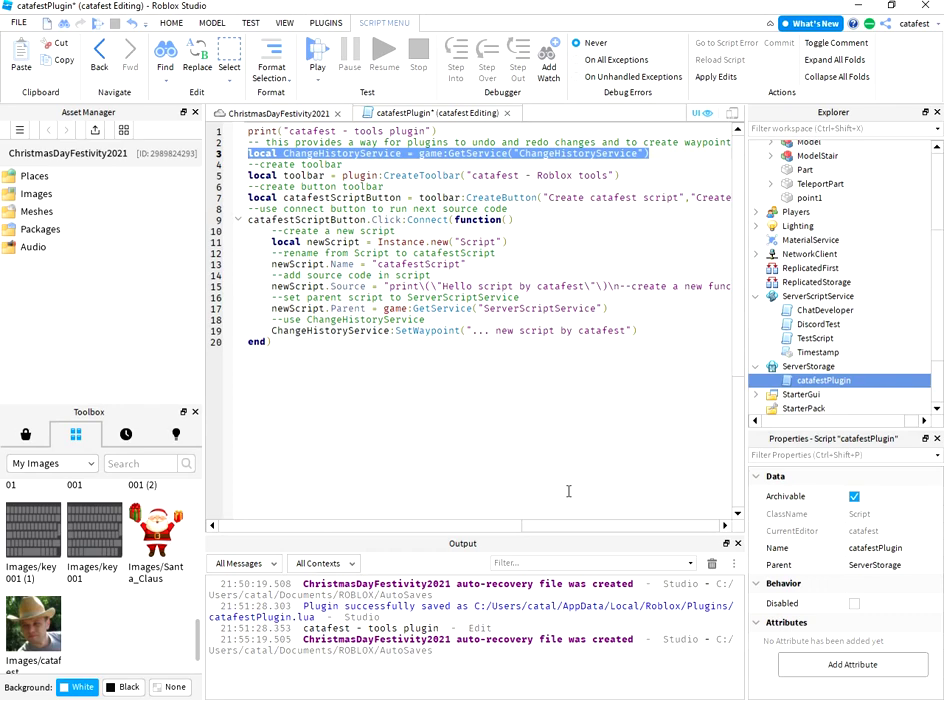
double_click(340, 153)
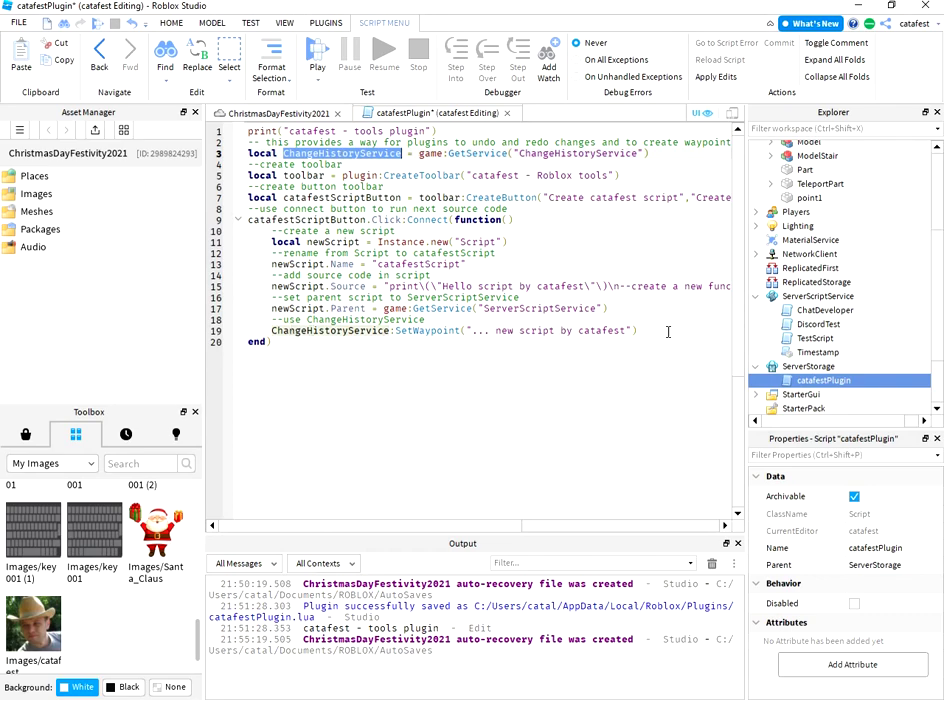
left_click_drag(668, 331, 270, 331)
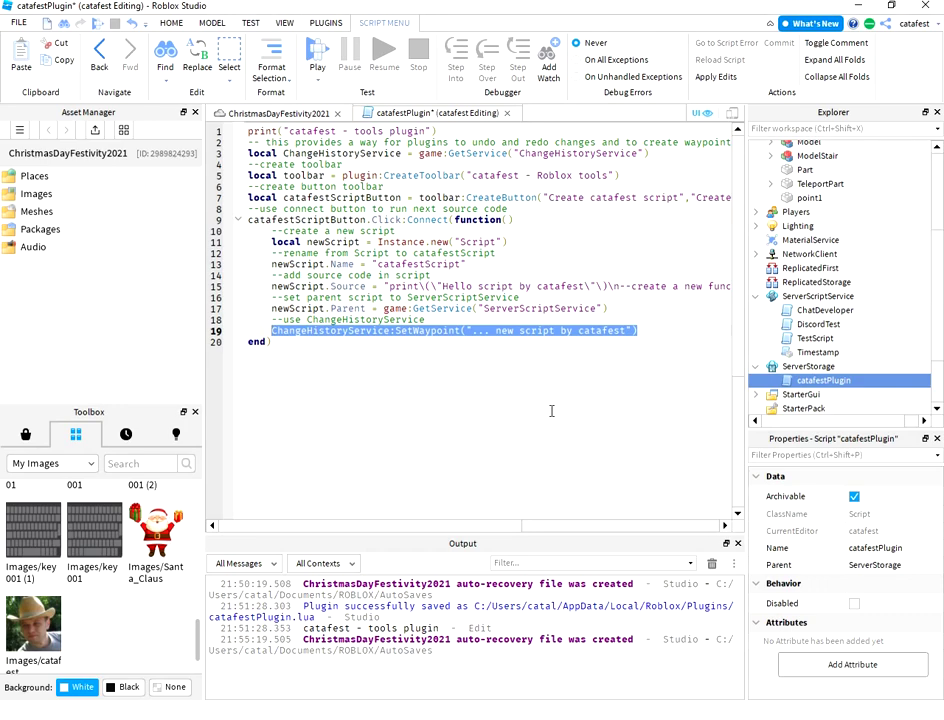
left_click_drag(620, 175, 249, 173)
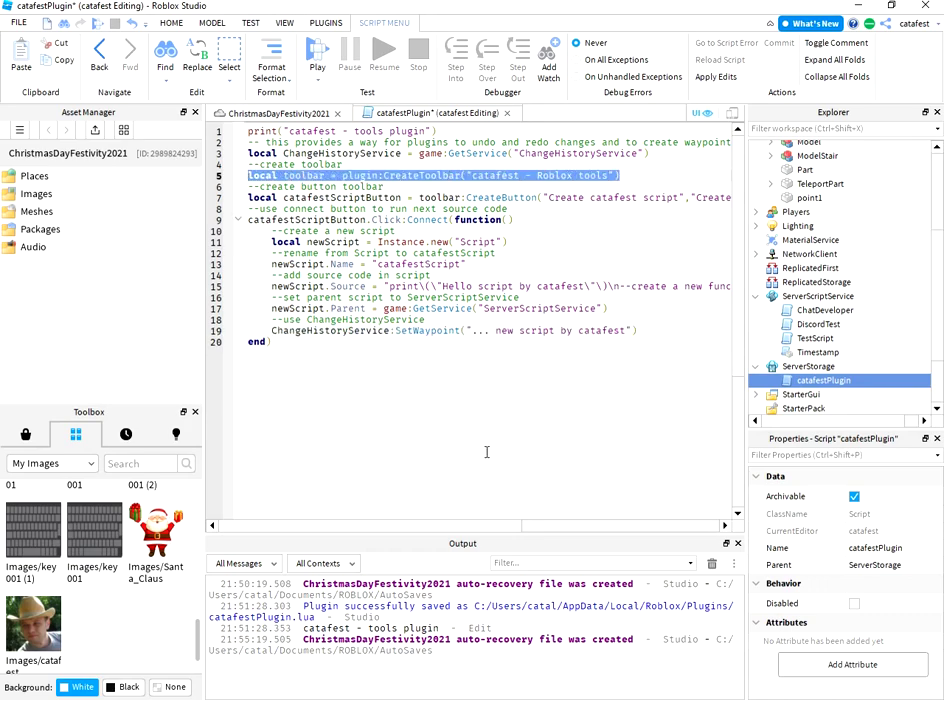
double_click(420, 175)
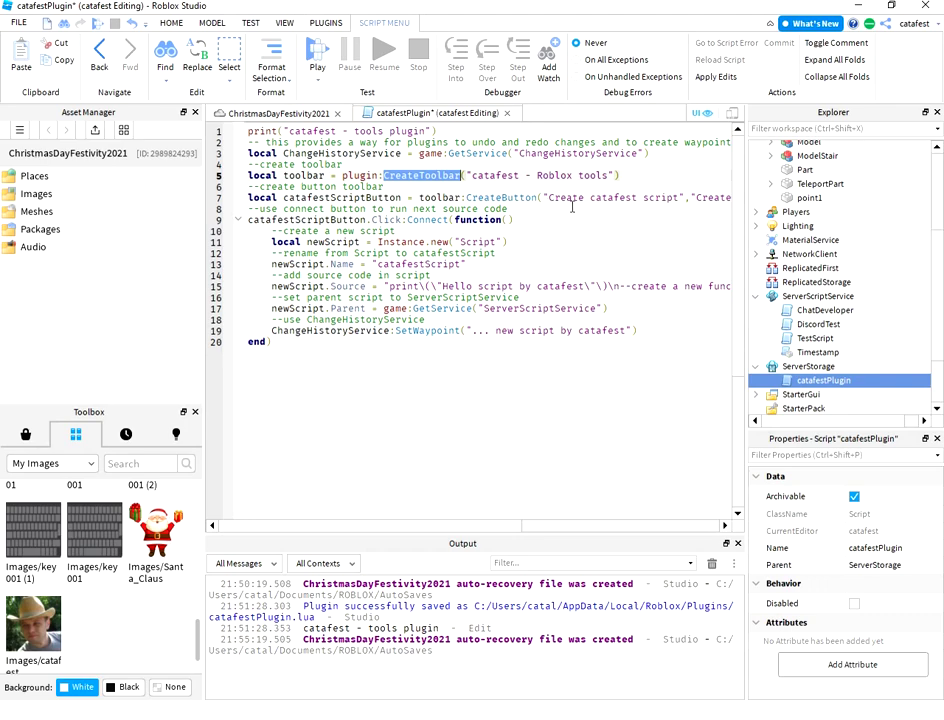
double_click(300, 175)
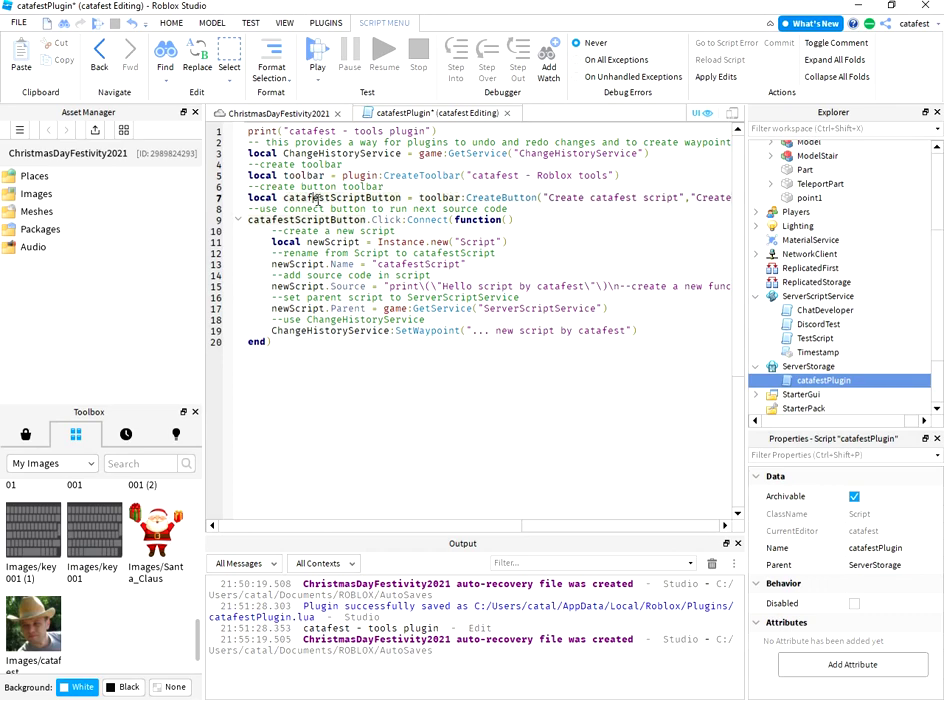
Highlight the catafestScriptButton CreateButton call, its Connect click handler, and script-creating lines 11–17.
double_click(287, 199)
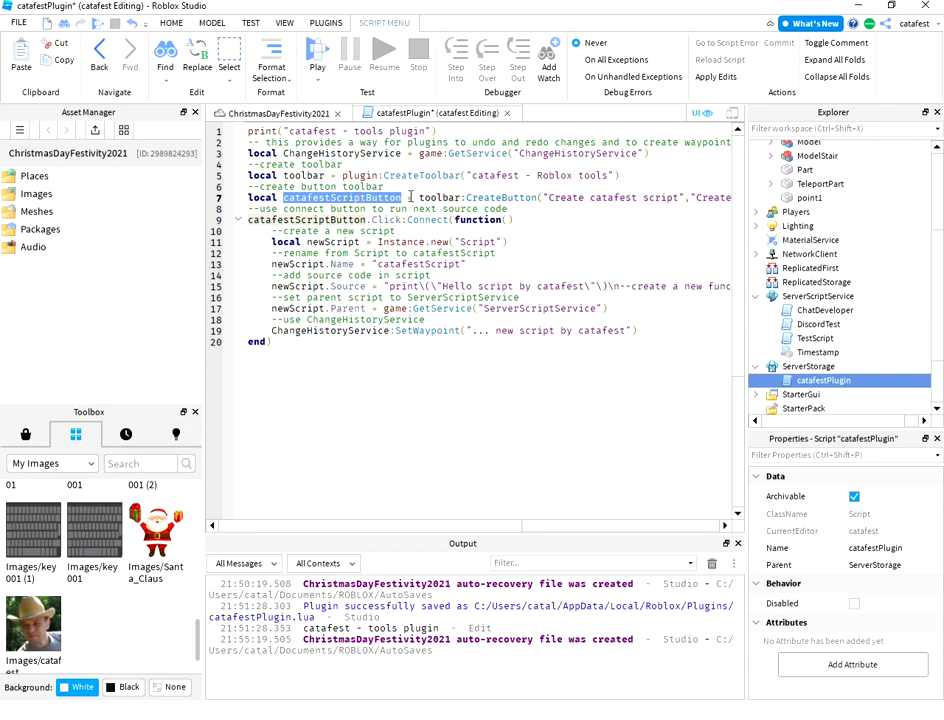
double_click(489, 197)
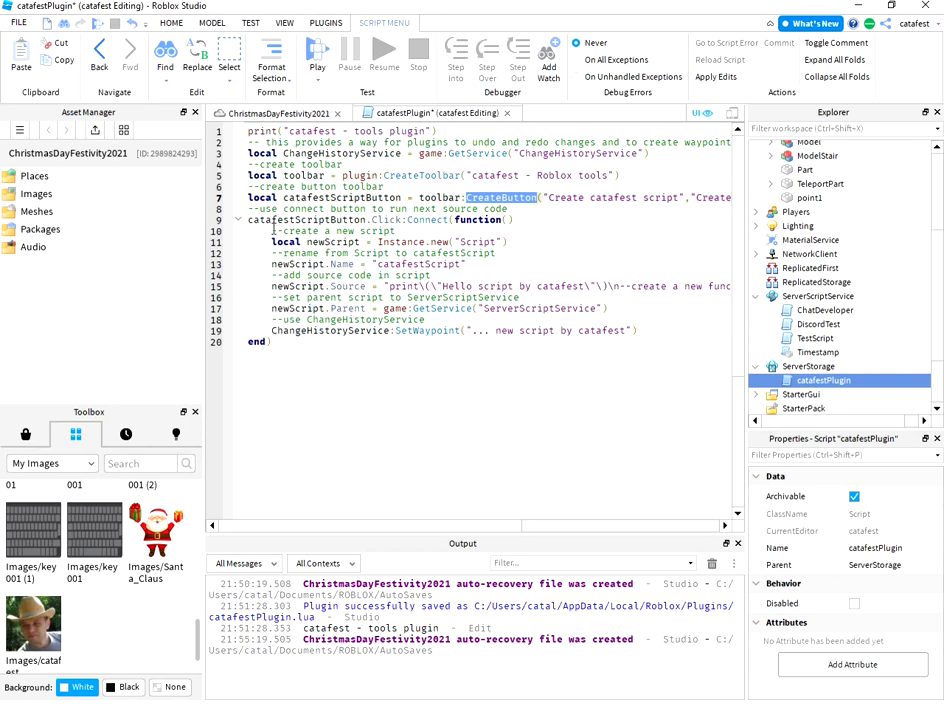
double_click(305, 219)
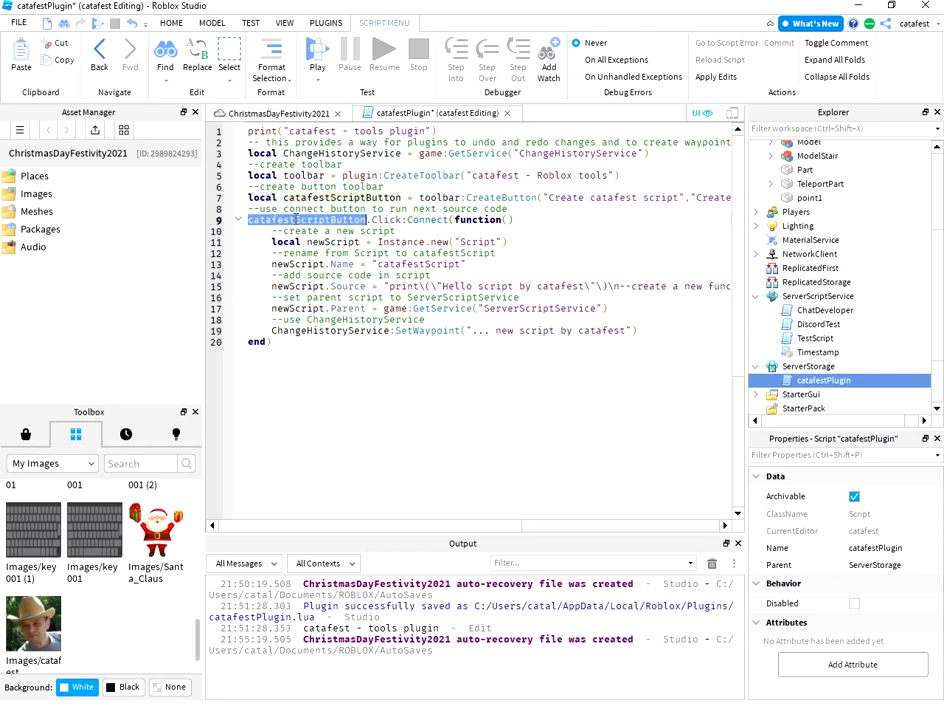
left_click(425, 219)
double_click(425, 219)
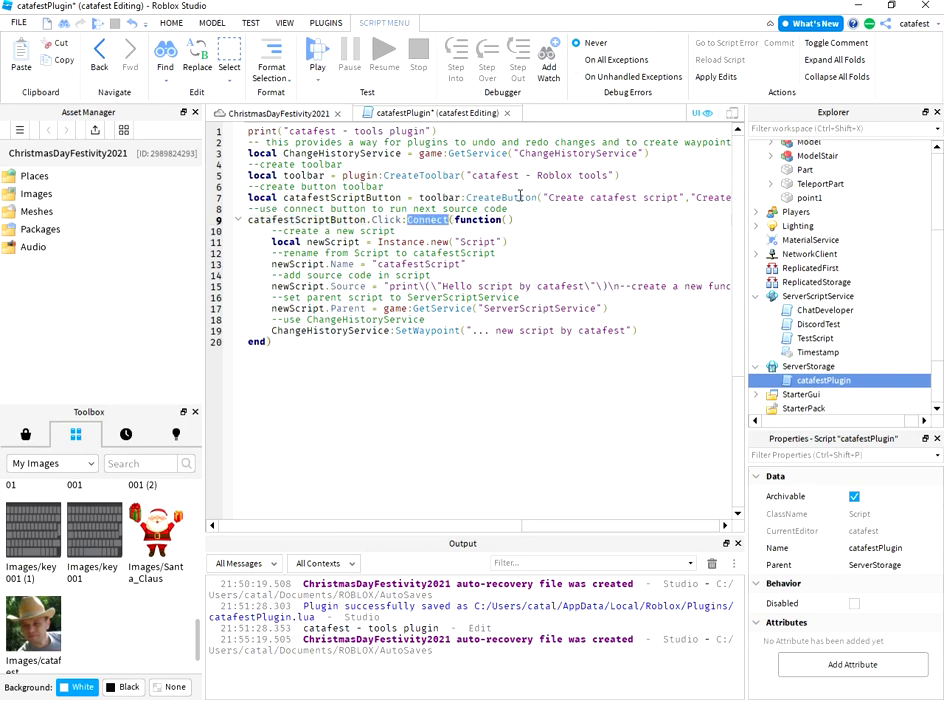
double_click(530, 198)
left_click_drag(626, 308, 230, 246)
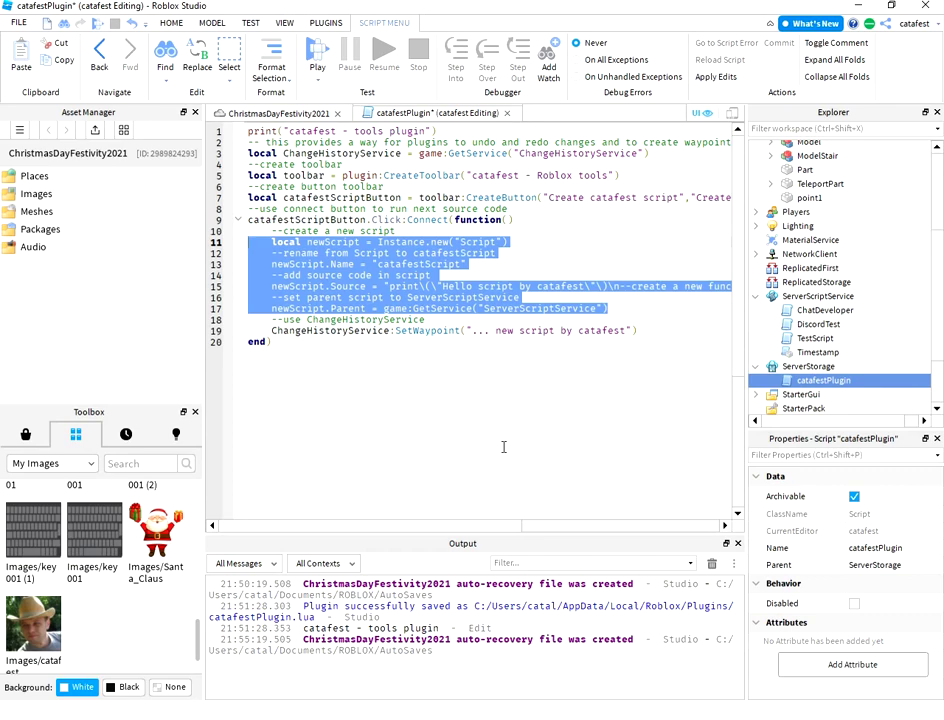
Highlight the new Script creation on line 11 and the line naming it catafestScript.
left_click(508, 242)
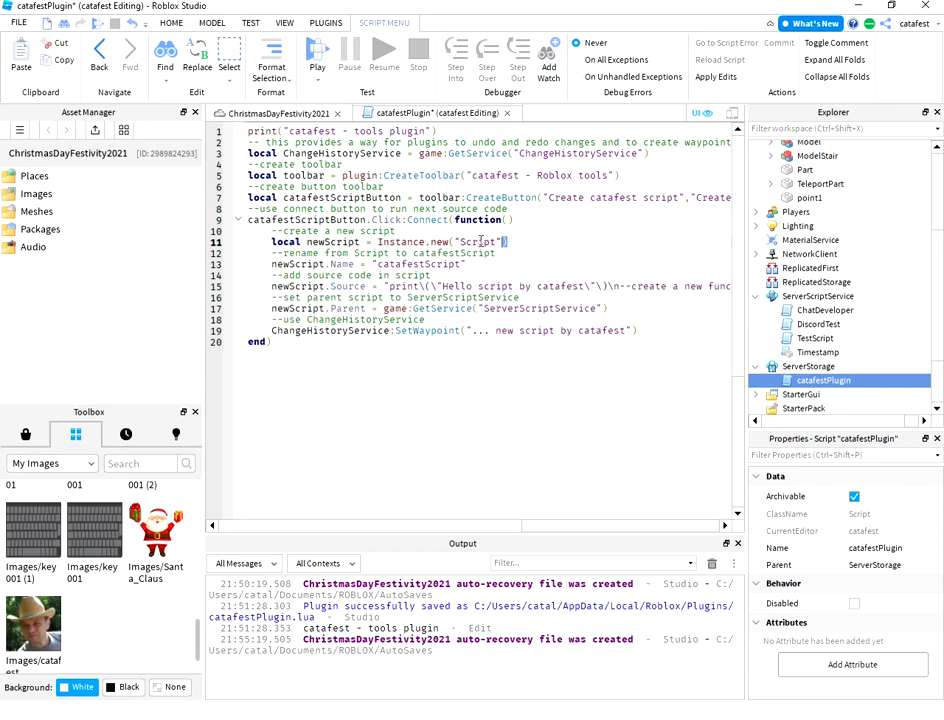
left_click_drag(508, 242, 271, 242)
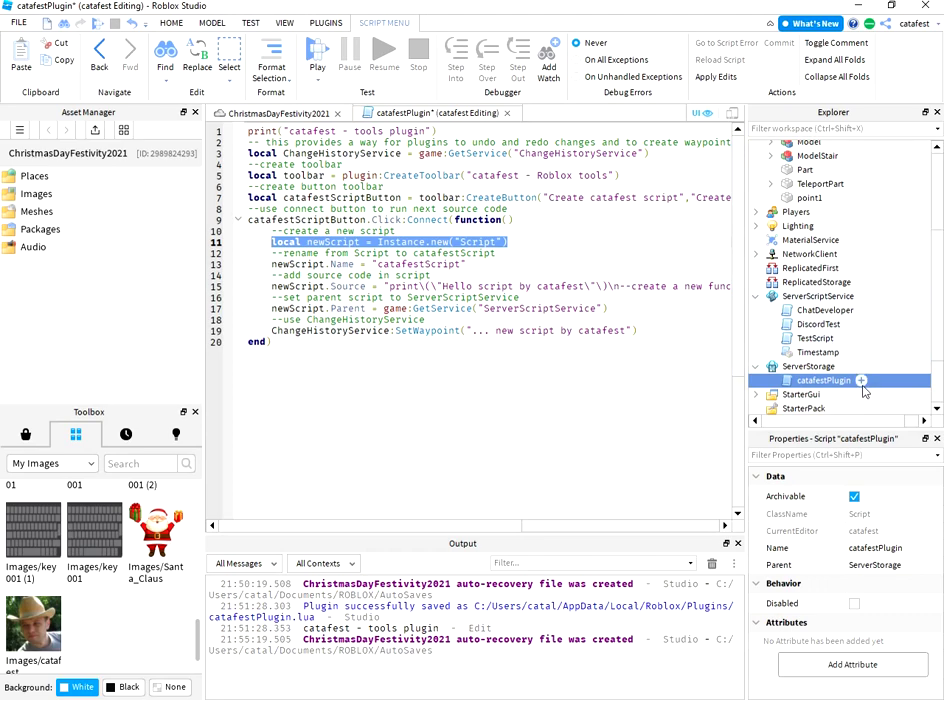
mouse_move(824, 380)
left_click(861, 382)
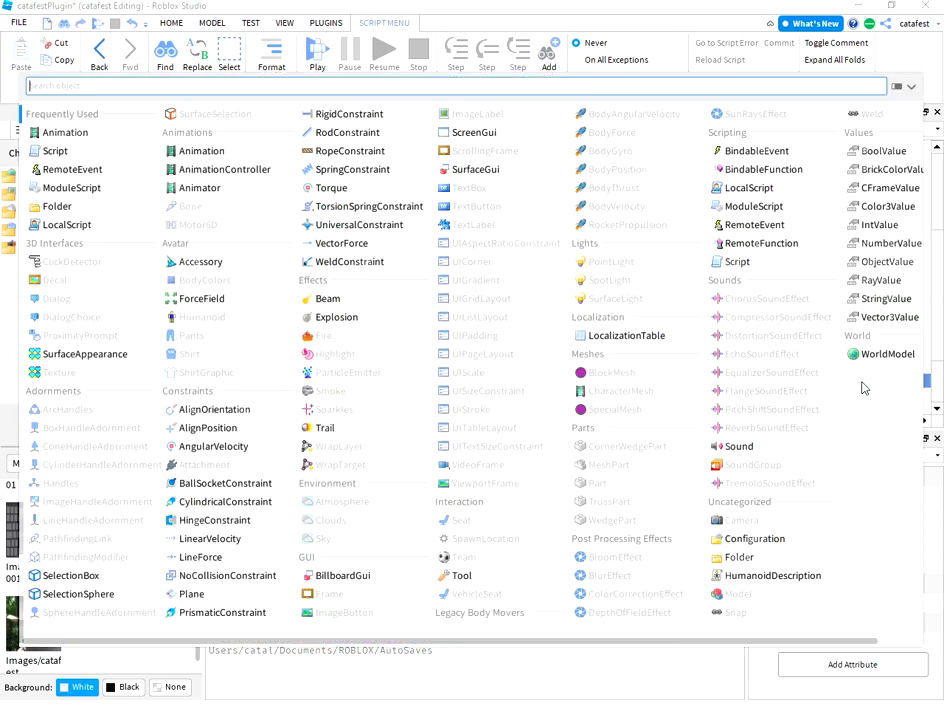
scroll(792, 237, "down", 1)
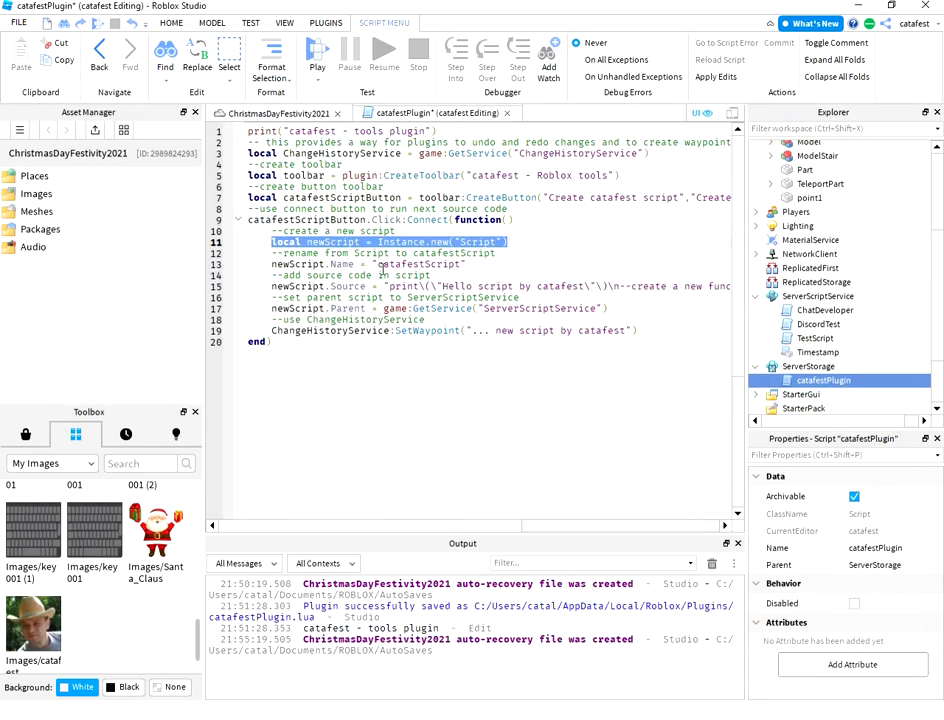
left_click_drag(271, 264, 467, 264)
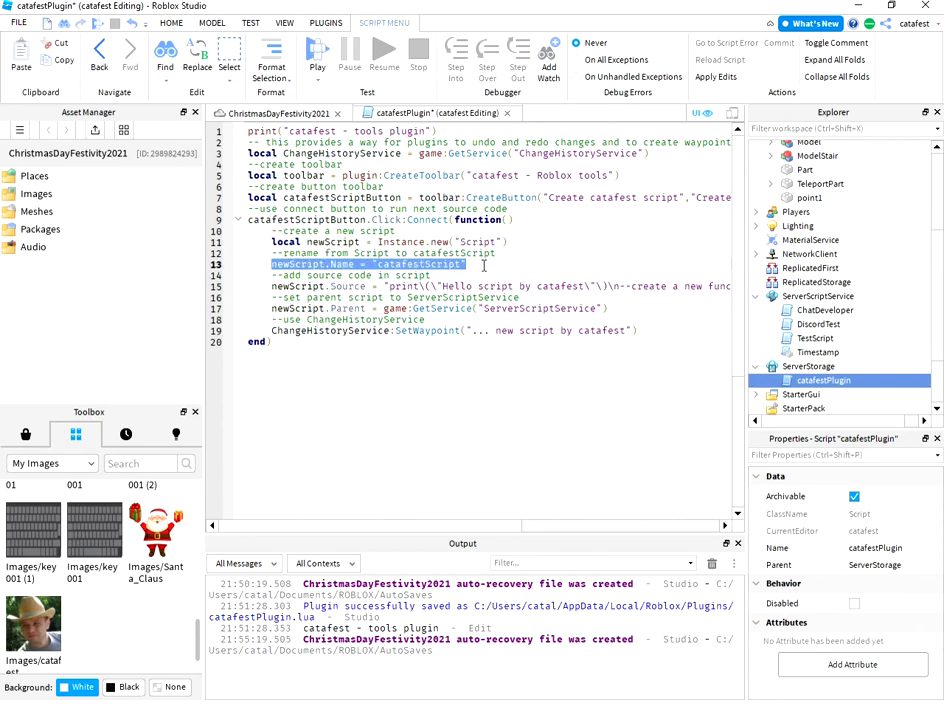
double_click(418, 264)
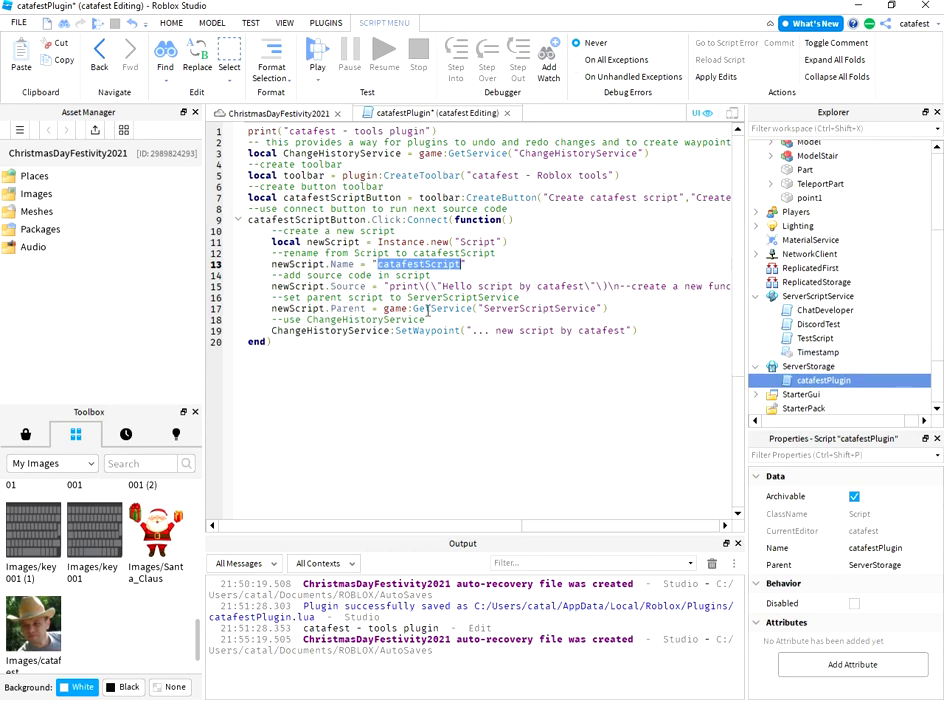
Highlight the Source property on line 15 and the print statement it gives the new script.
right_click(800, 382)
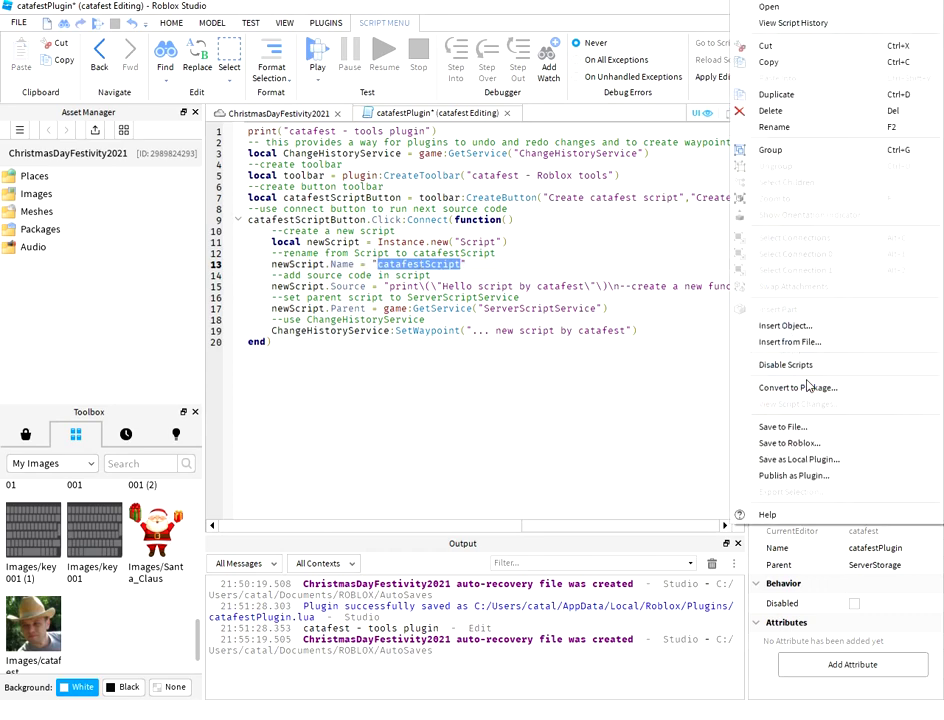
left_click(563, 364)
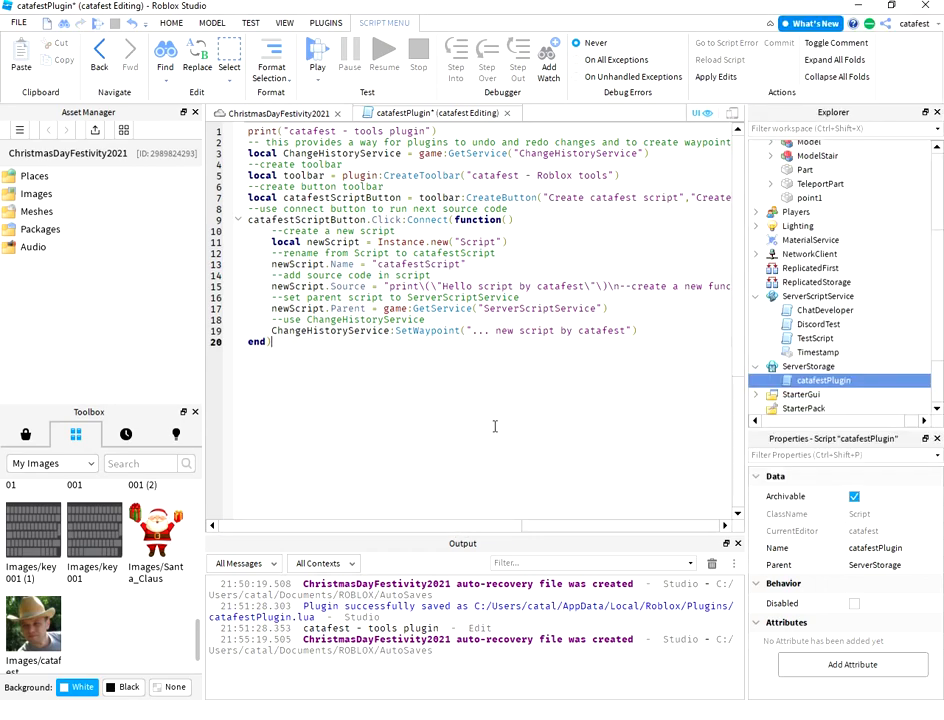
double_click(350, 287)
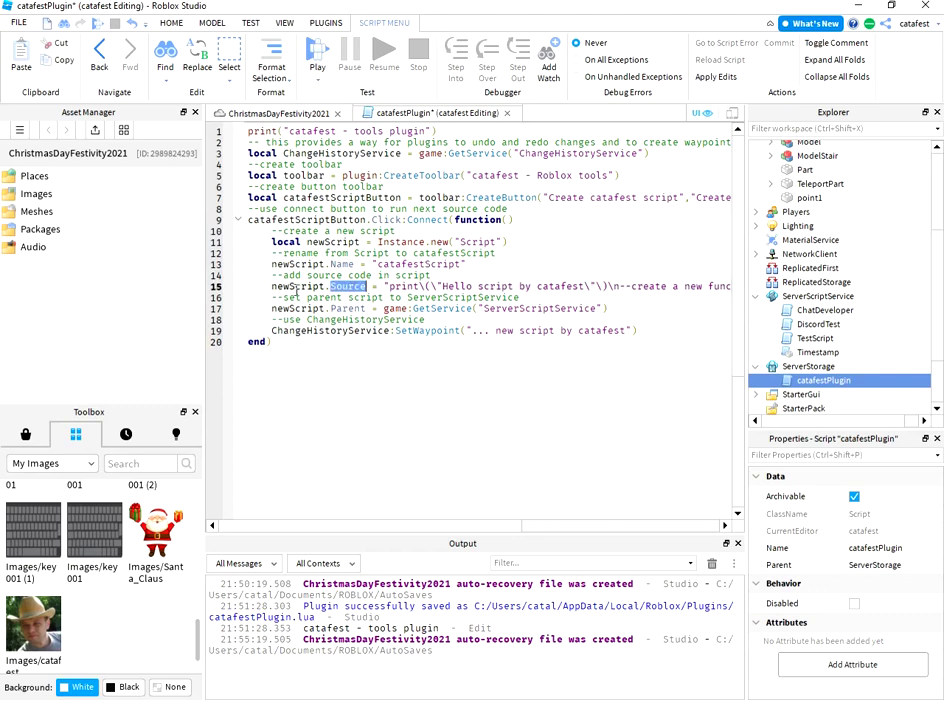
left_click(389, 287)
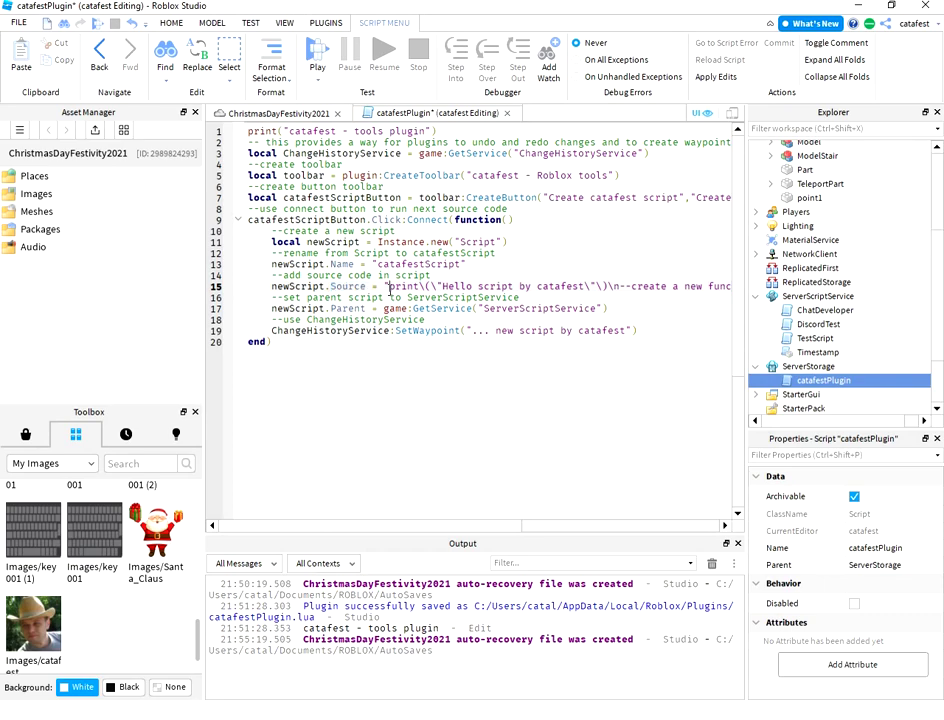
left_click_drag(389, 287, 601, 287)
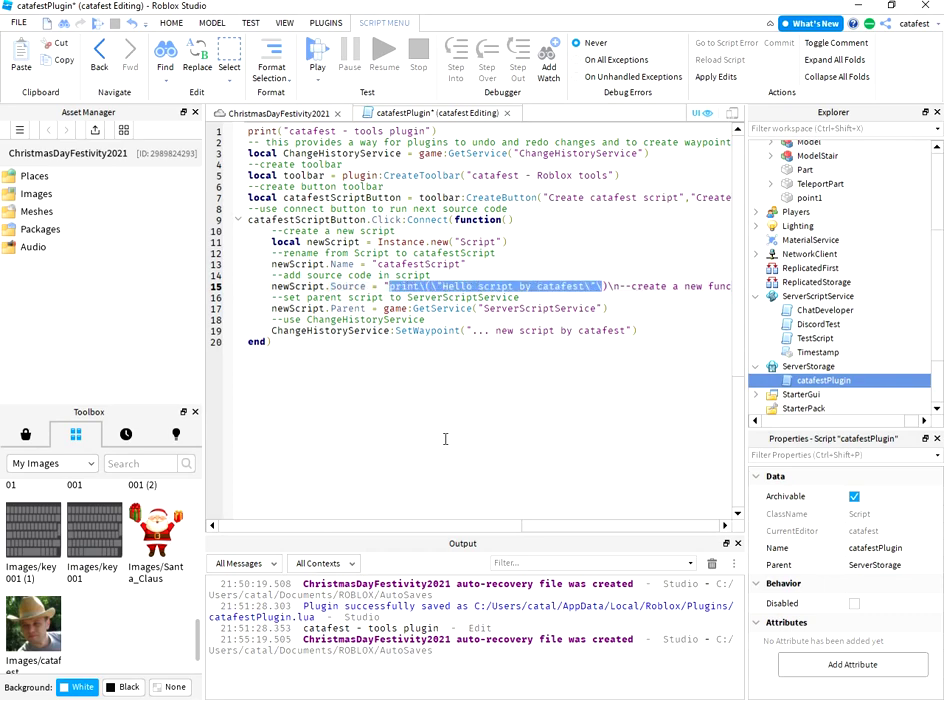
left_click(477, 460)
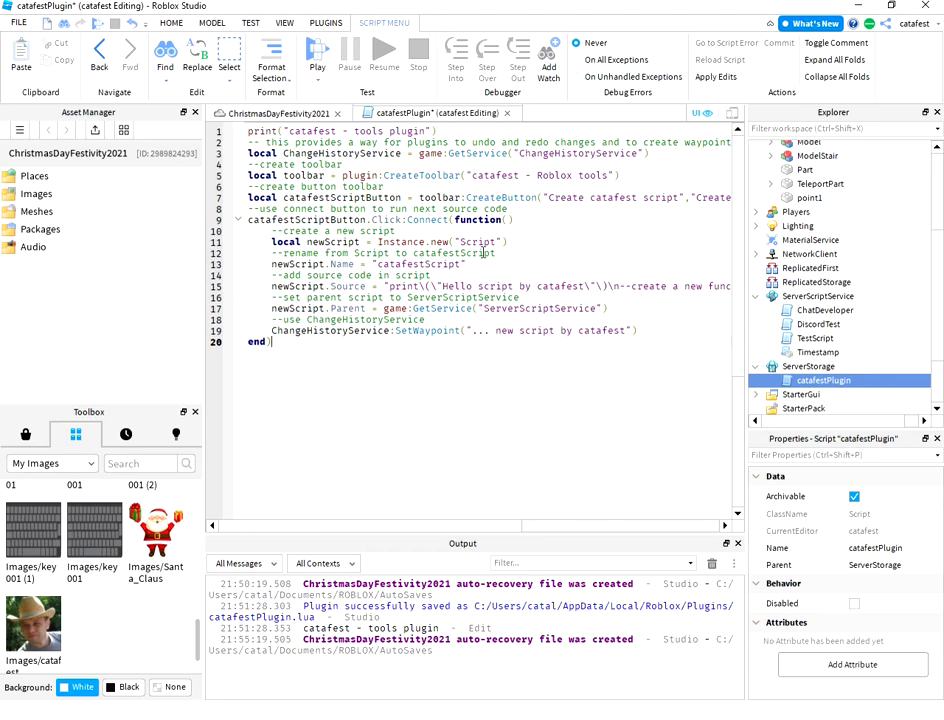
Back in the catafestPlugin code, mark the rbxassetid icon number on line 7.
left_click(270, 113)
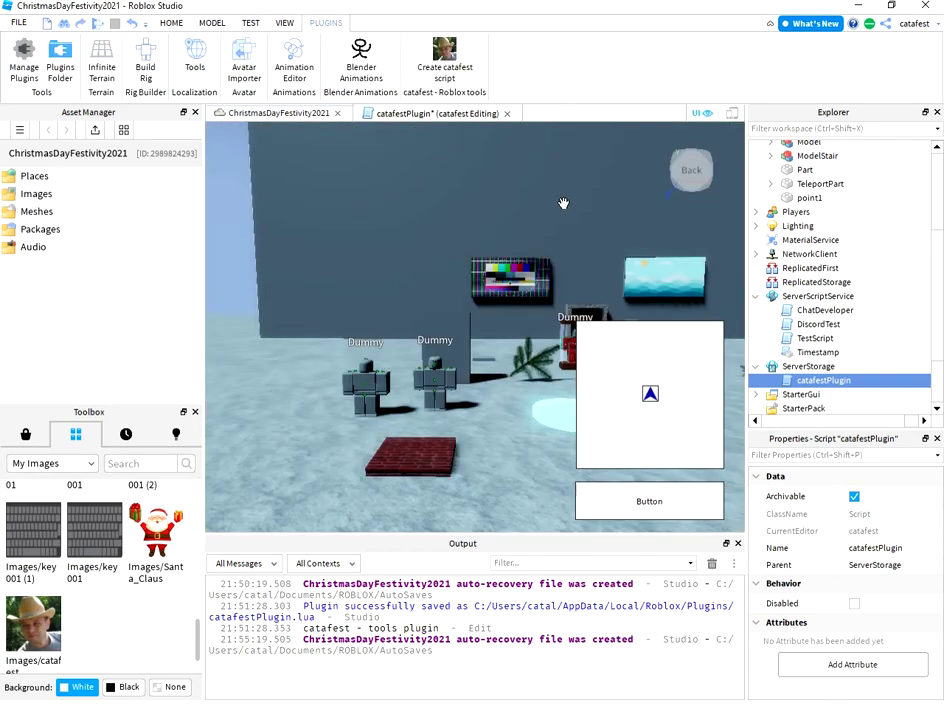
left_click(548, 244)
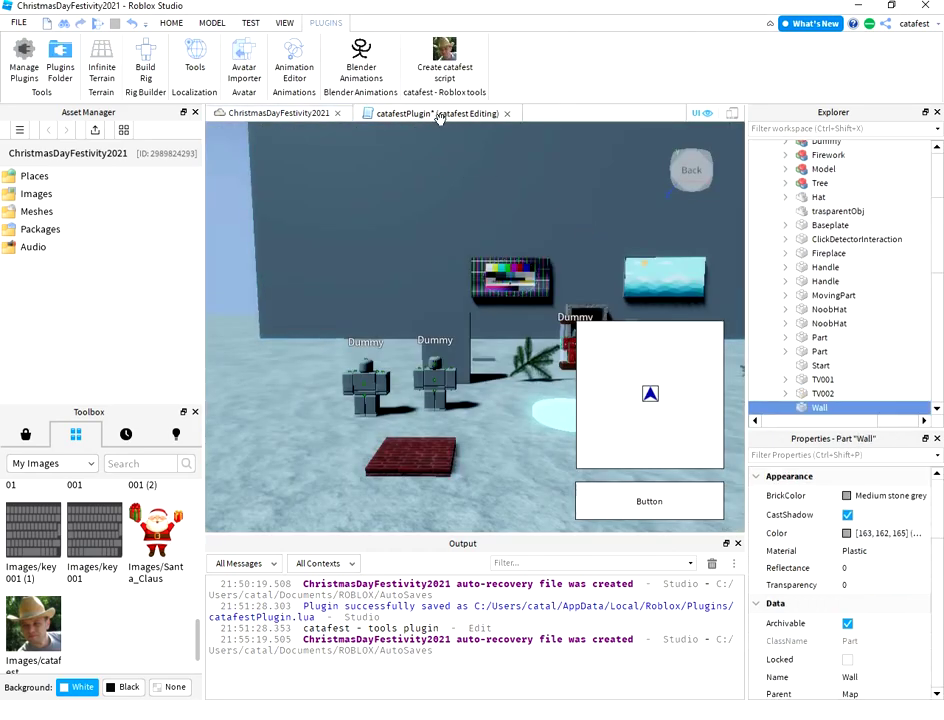
left_click(437, 113)
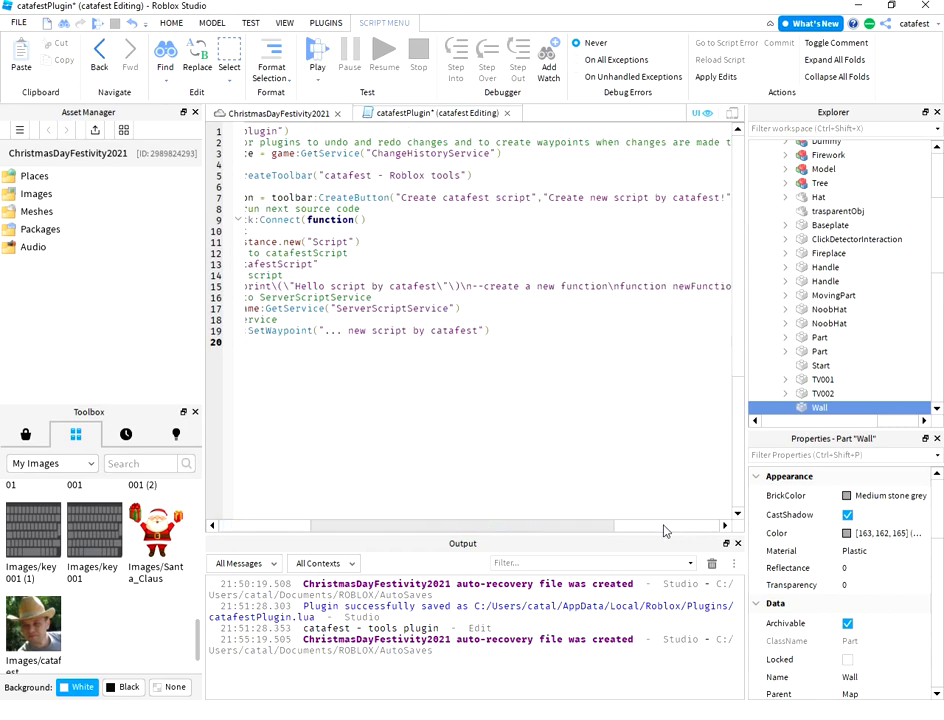
left_click(665, 526)
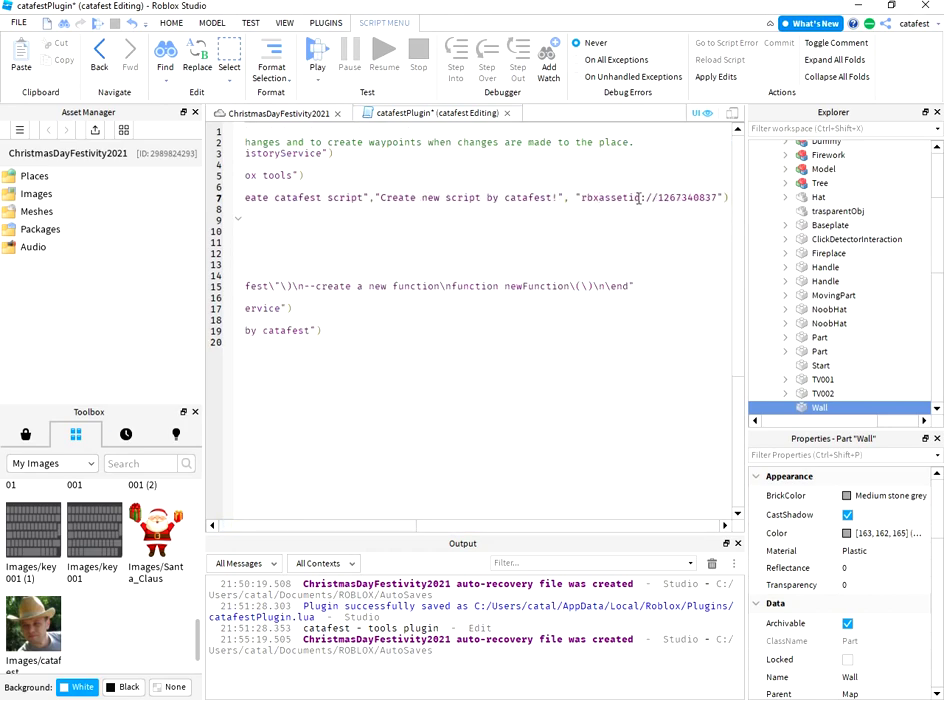
left_click_drag(639, 199, 577, 196)
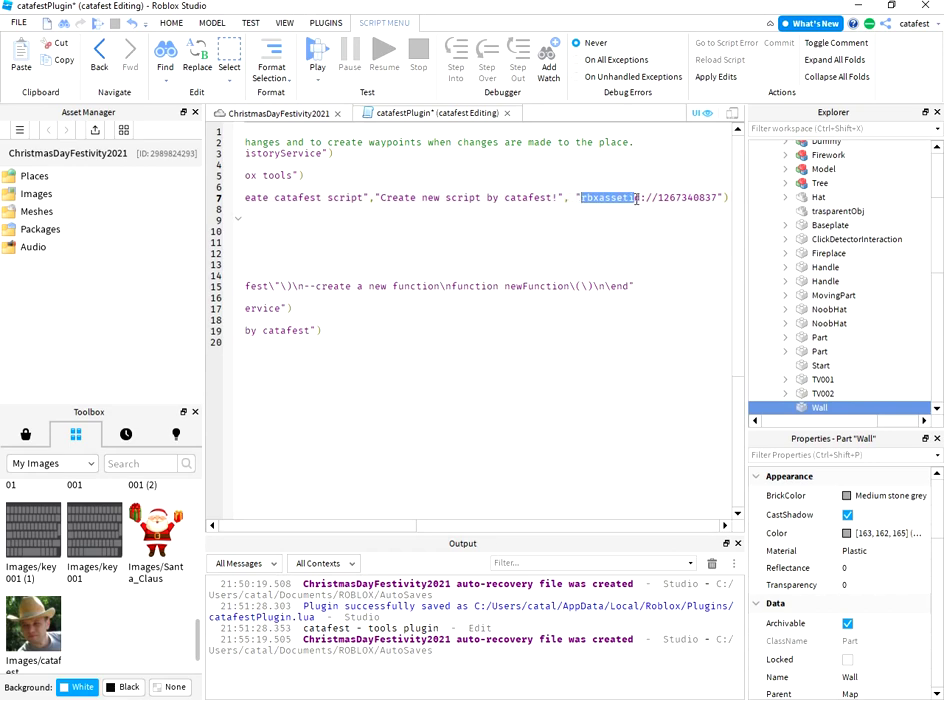
left_click_drag(656, 198, 593, 196)
mouse_move(452, 524)
left_mouse_down()
mouse_move(320, 518)
mouse_move(577, 512)
left_mouse_up()
double_click(673, 198)
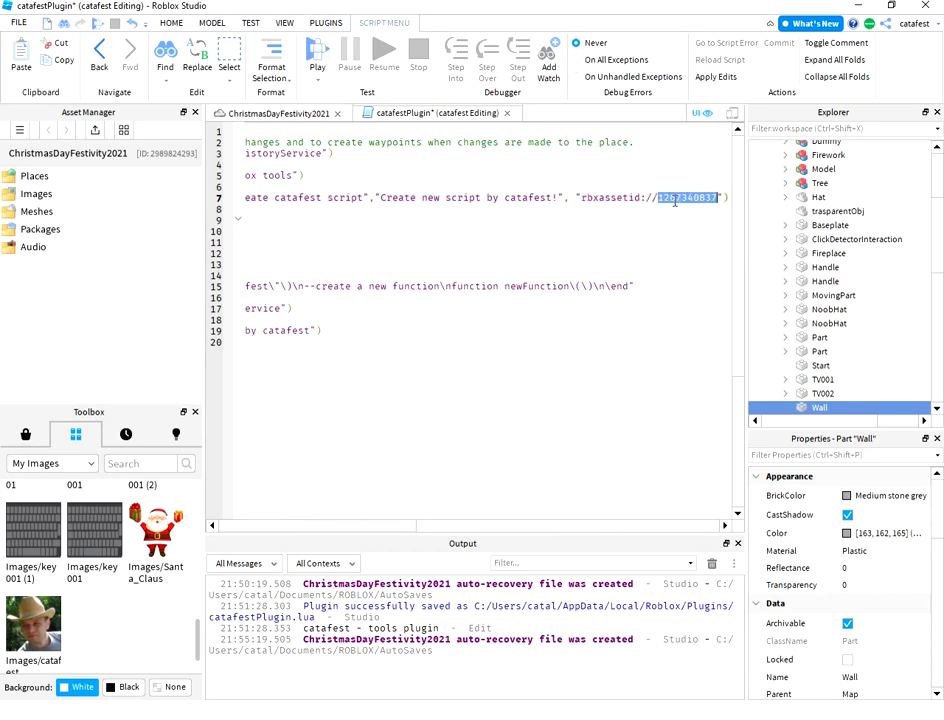
Preview the catafest image in the Toolbox and copy its asset ID.
left_click(50, 607)
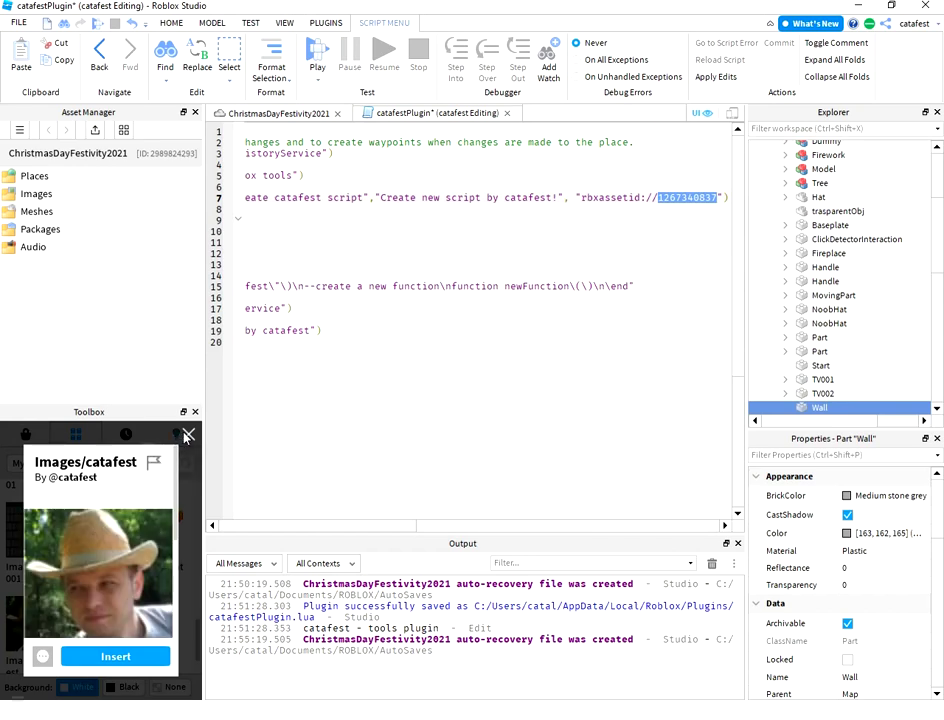
left_click(187, 436)
left_click(50, 607)
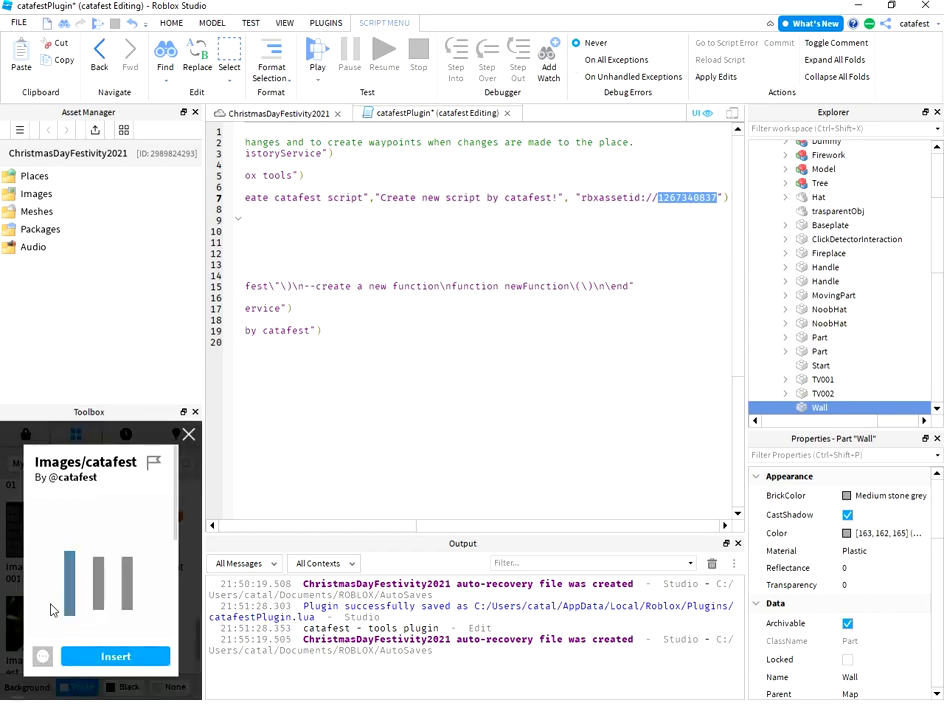
left_click(187, 434)
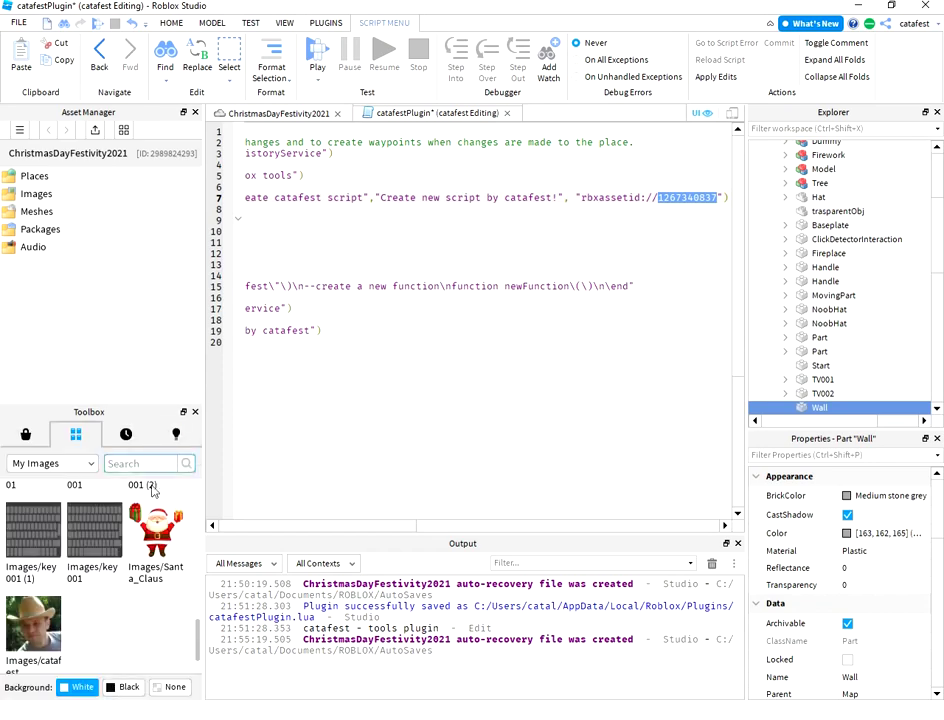
mouse_move(34, 624)
left_click(50, 607)
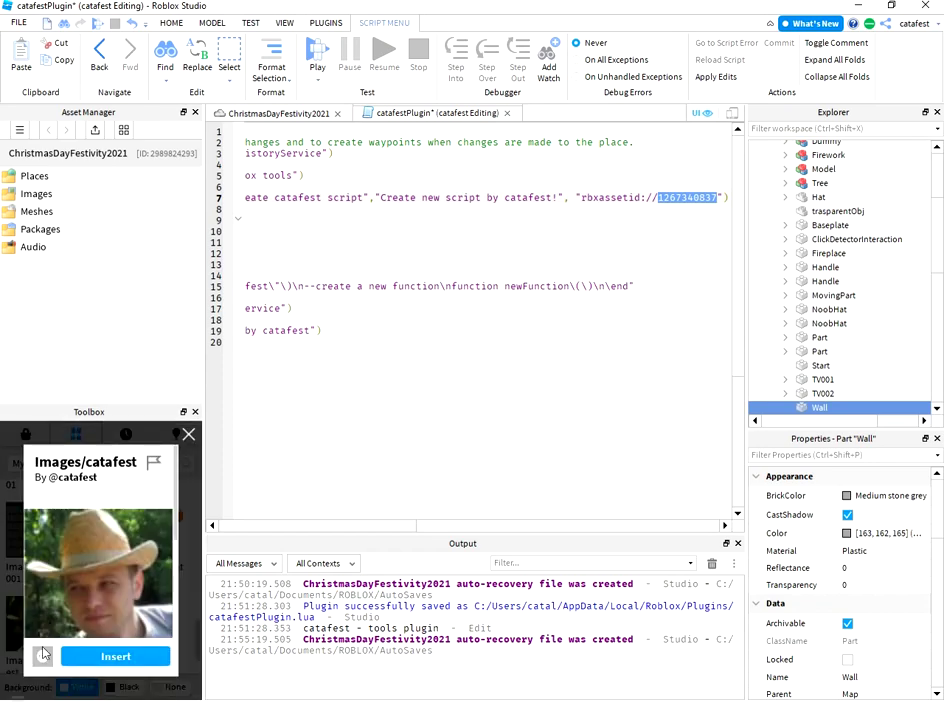
left_click(43, 656)
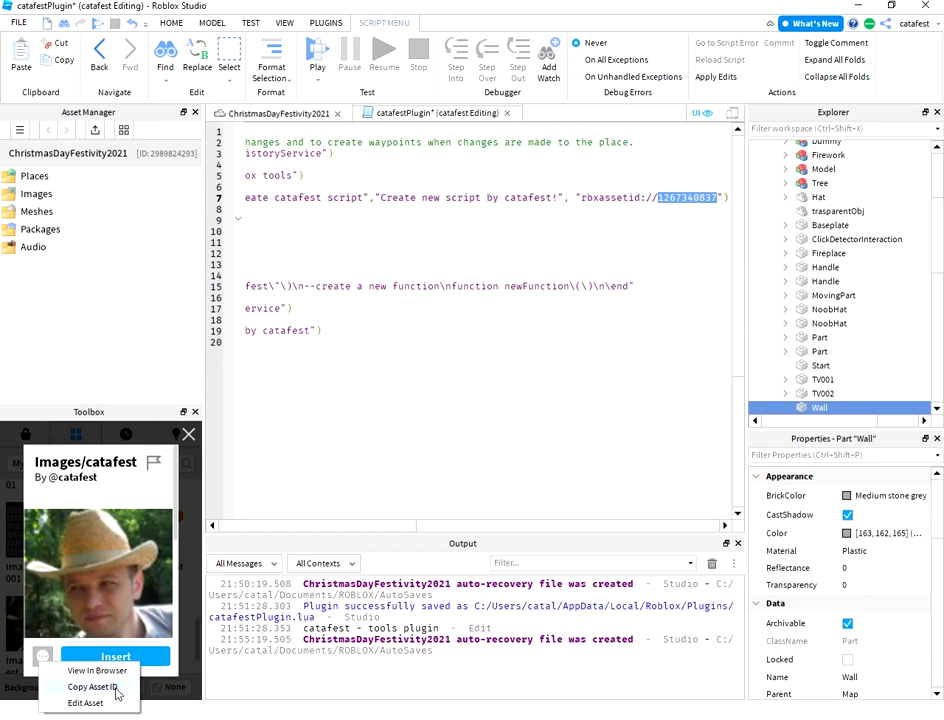
left_click(117, 692)
Compare against the code by marking the CreateButton call and full icon asset string on line 7.
left_click(600, 307)
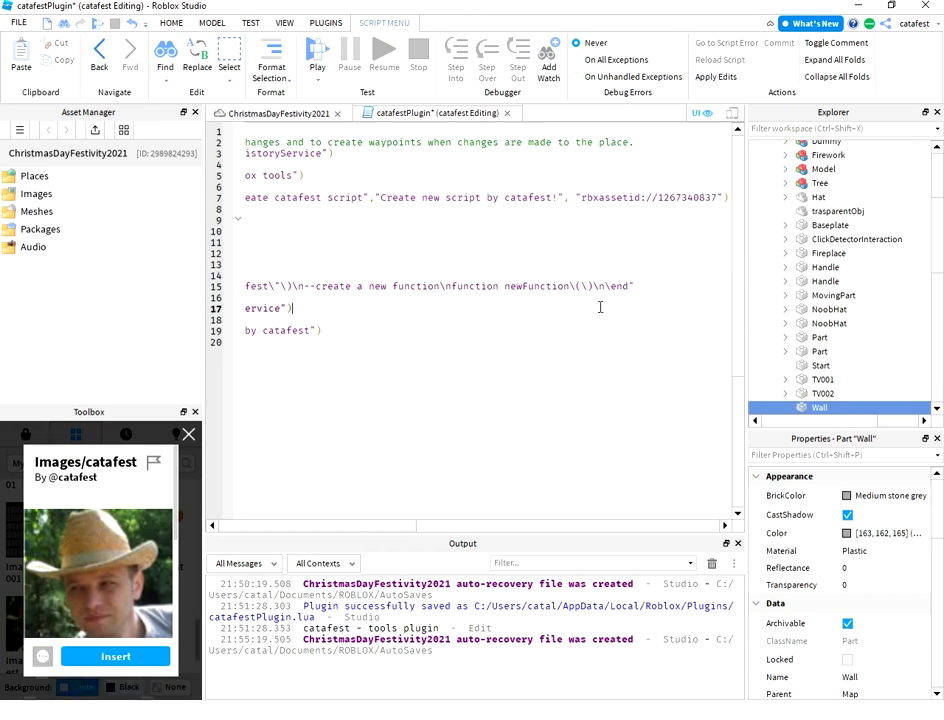
key("Home")
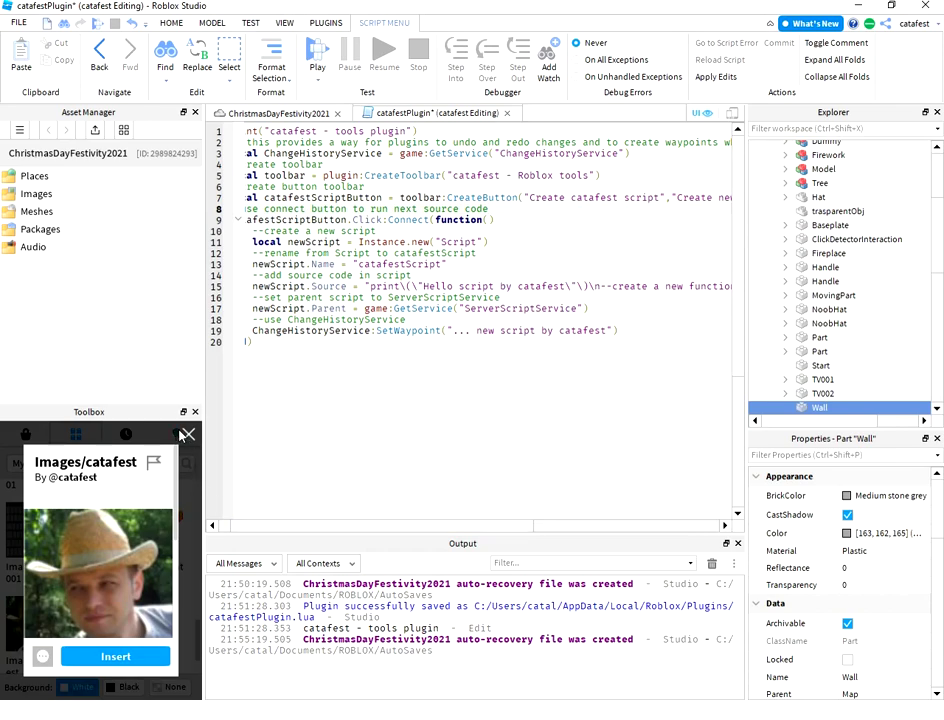
left_click(186, 434)
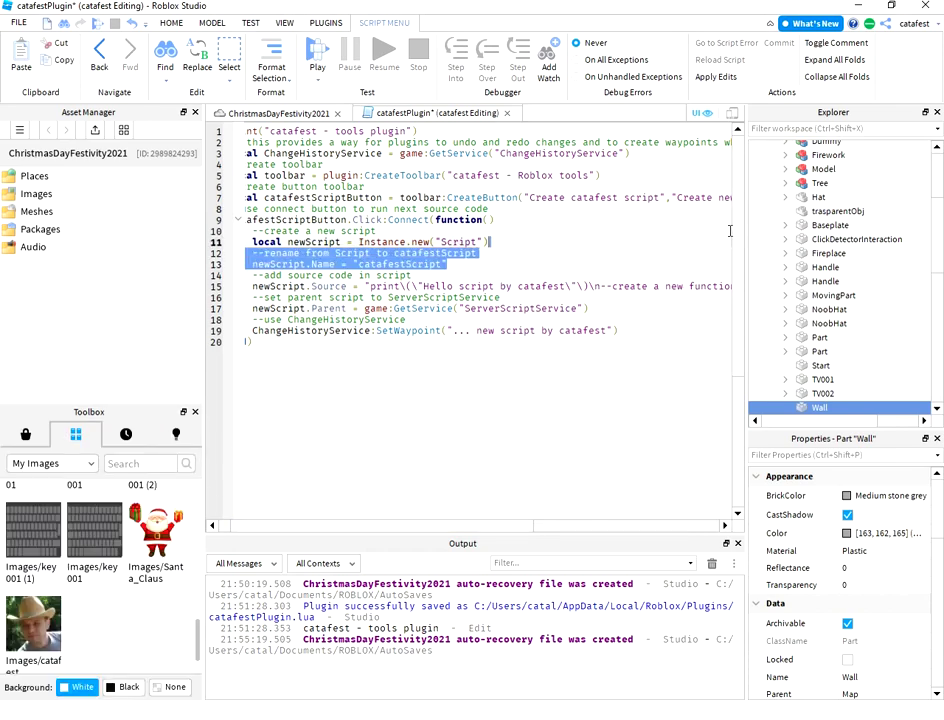
left_click(459, 411)
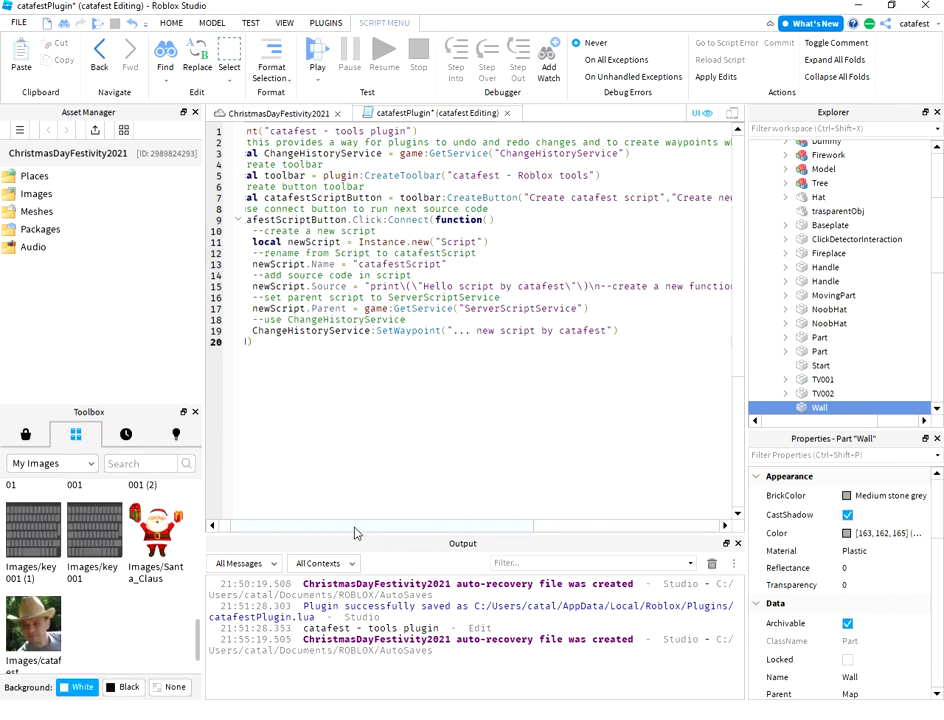
left_click_drag(354, 526, 327, 516)
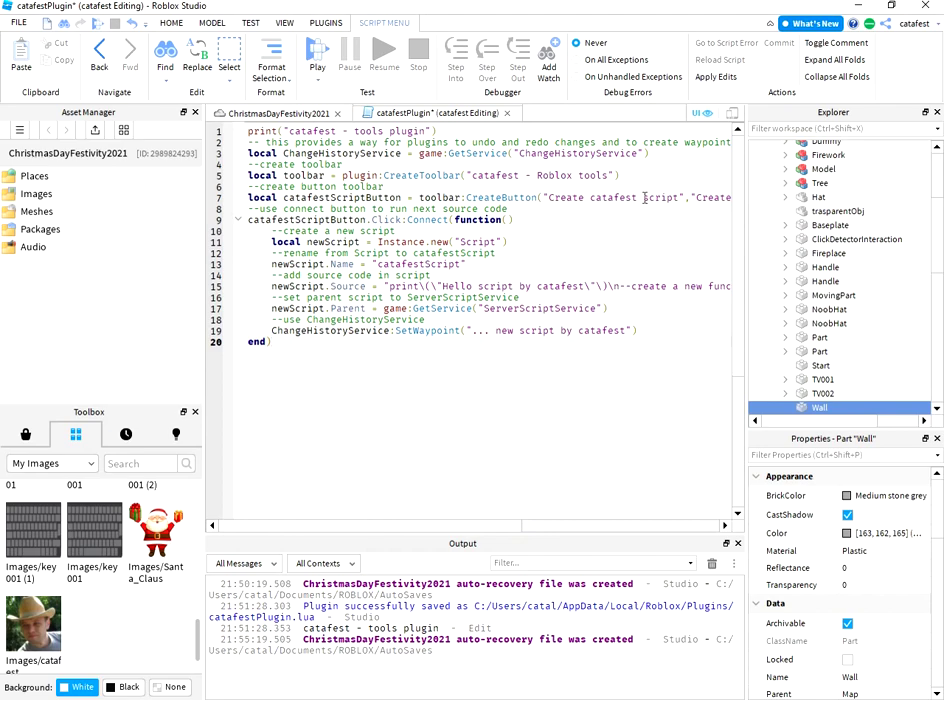
double_click(470, 199)
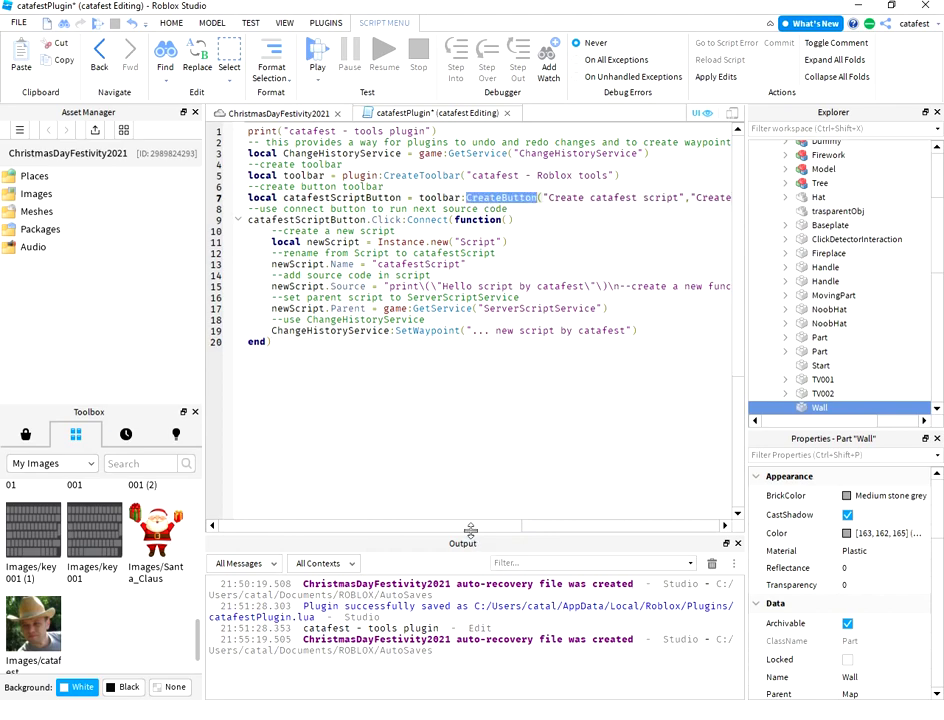
mouse_move(472, 527)
left_mouse_down()
mouse_move(575, 527)
mouse_move(703, 505)
left_mouse_up()
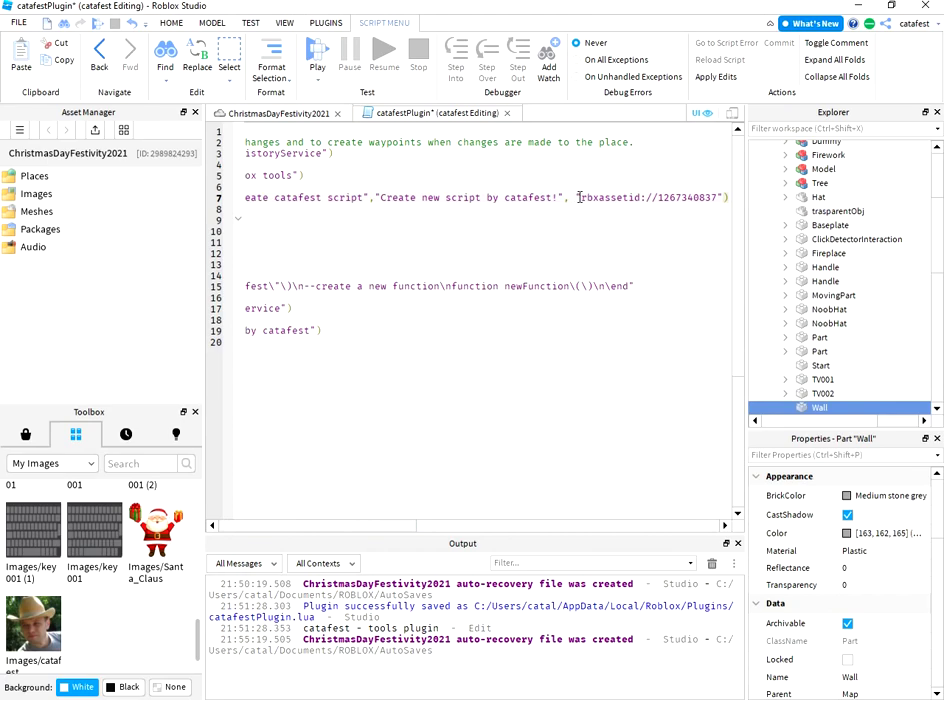
left_click_drag(576, 197, 726, 197)
left_click(571, 371)
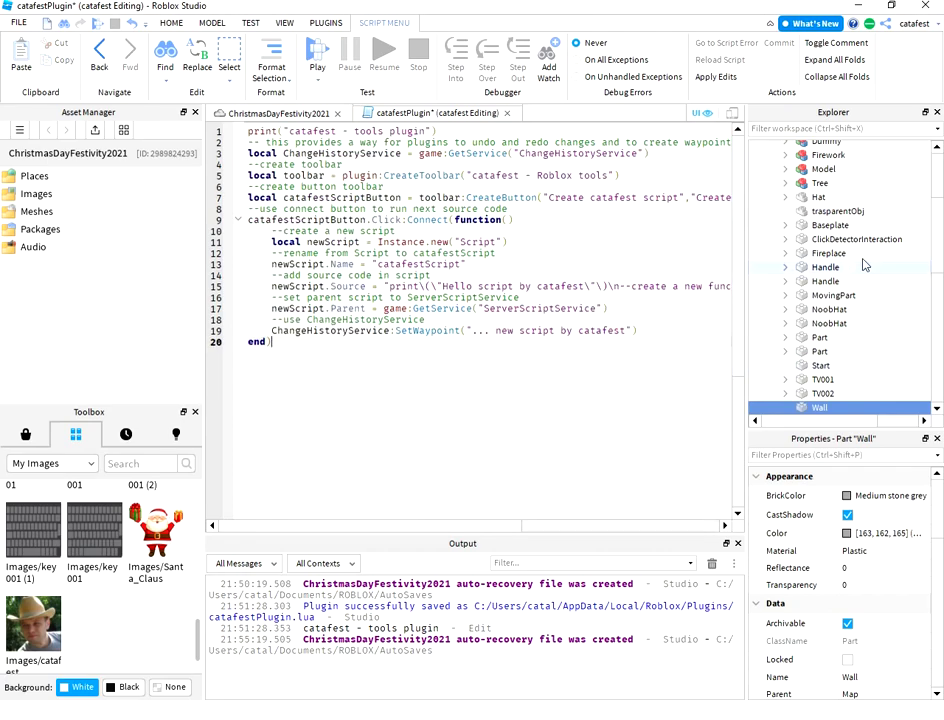
Collapse the Map folder and select catafestPlugin inside the expanded ServerStorage.
scroll(870, 265, "down", 4)
scroll(840, 300, "up", 5)
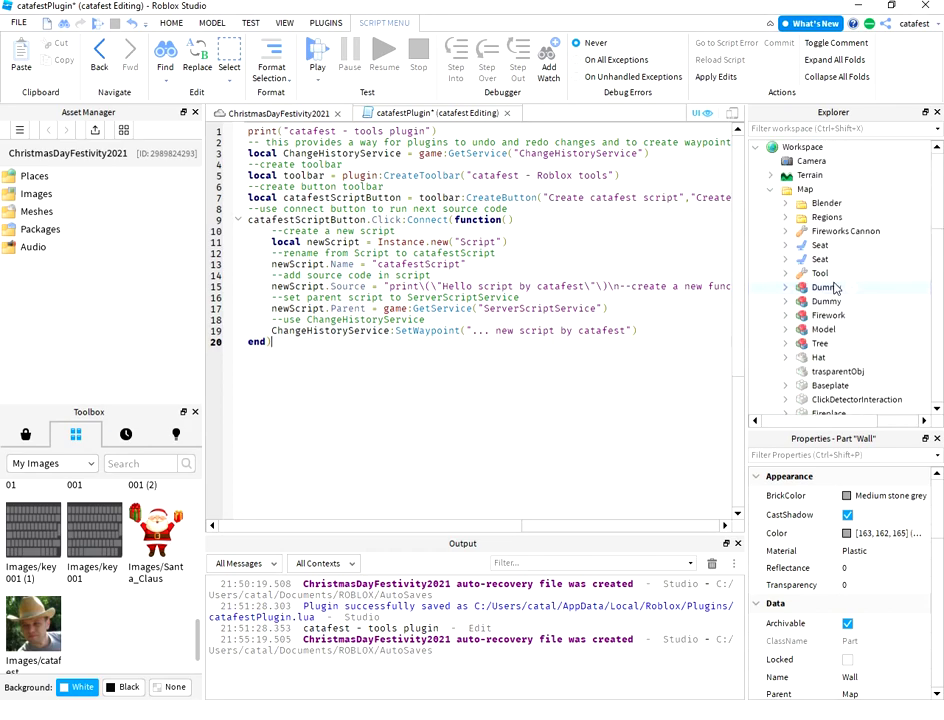
left_click(770, 189)
scroll(826, 250, "down", 5)
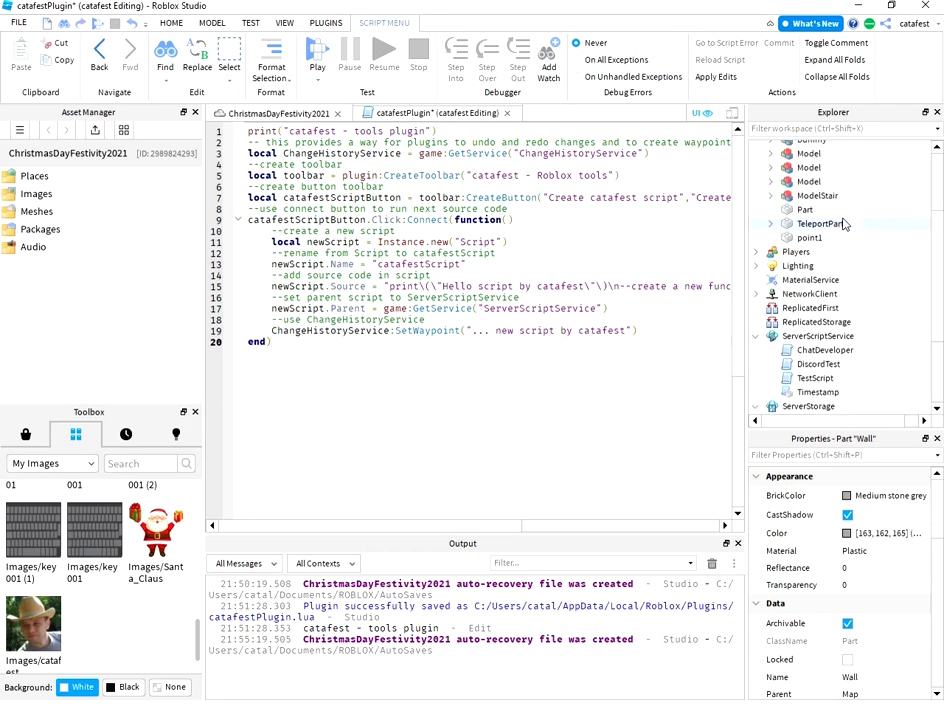
double_click(811, 327)
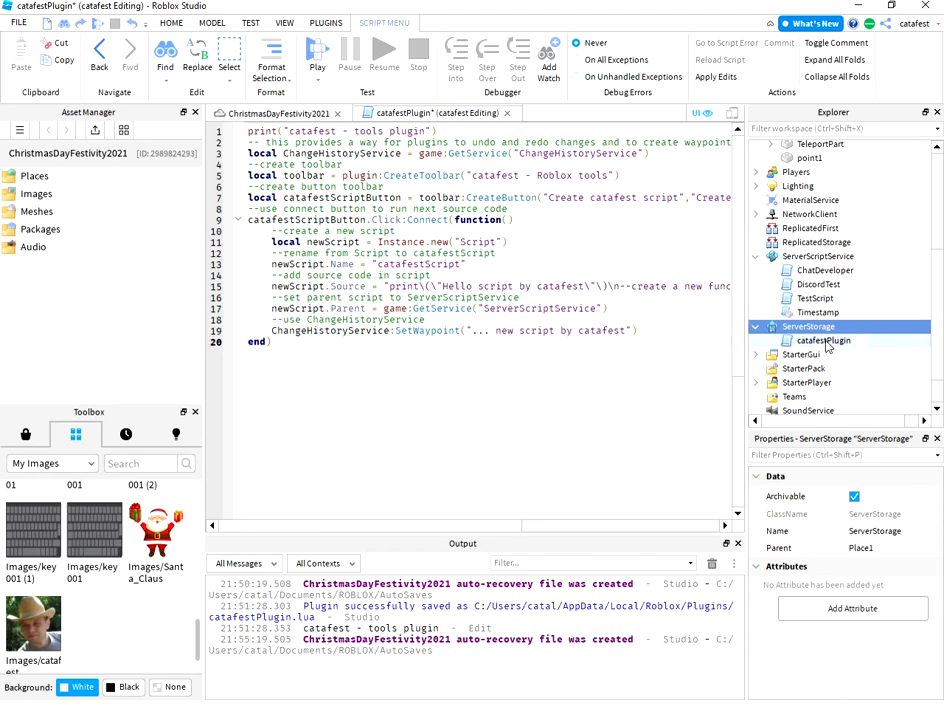
left_click(822, 341)
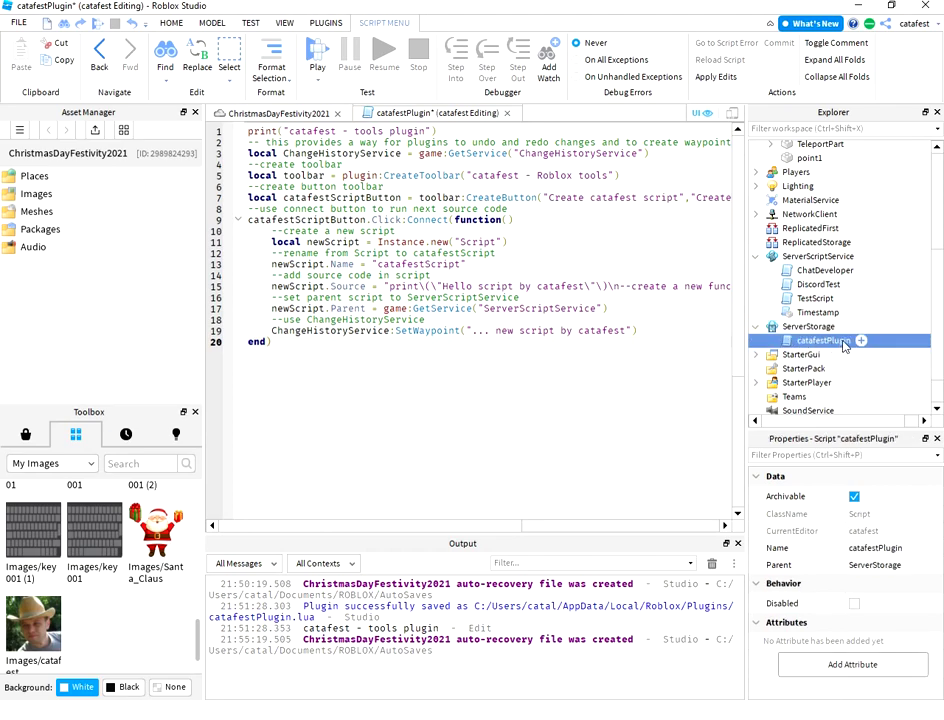
Save catafestPlugin as a local plugin, overwriting catafestPlugin.lua.
right_click(843, 345)
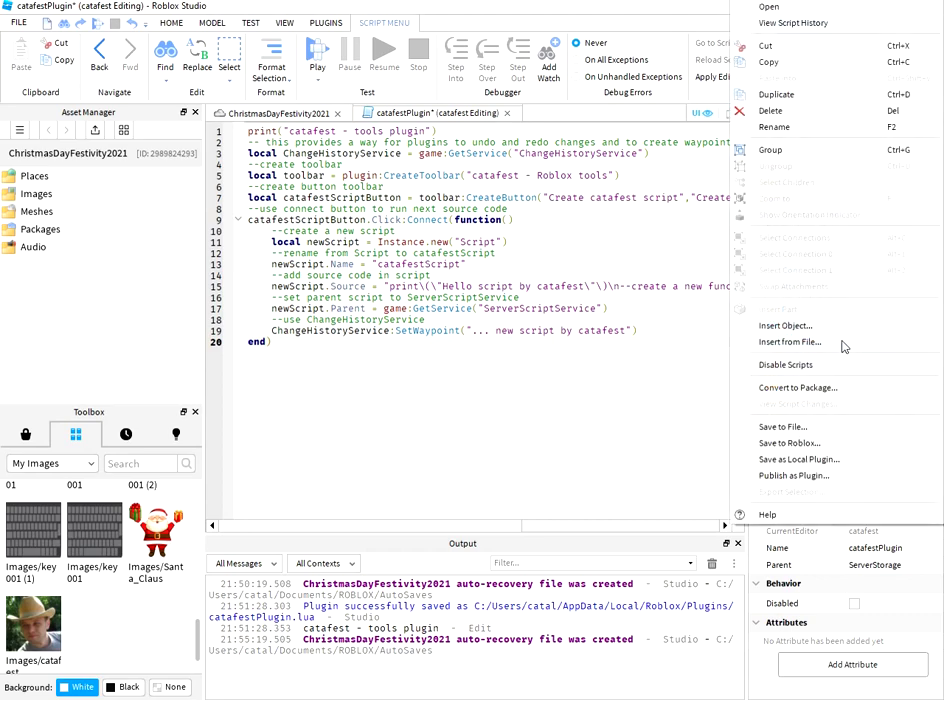
left_click(848, 461)
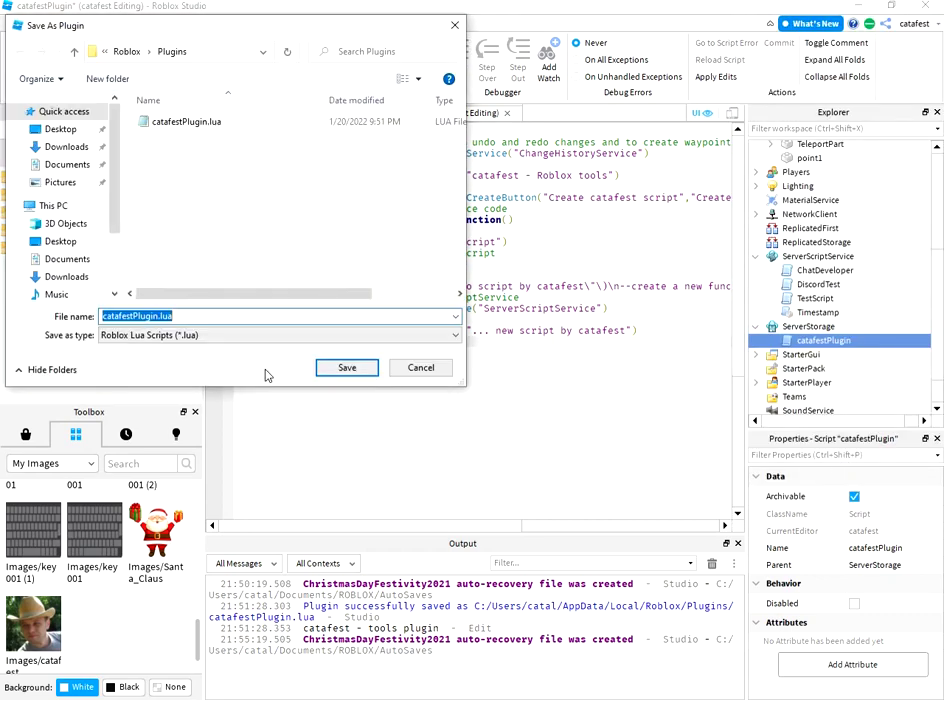
mouse_move(207, 30)
left_mouse_down()
mouse_move(304, 104)
mouse_move(401, 205)
left_mouse_up()
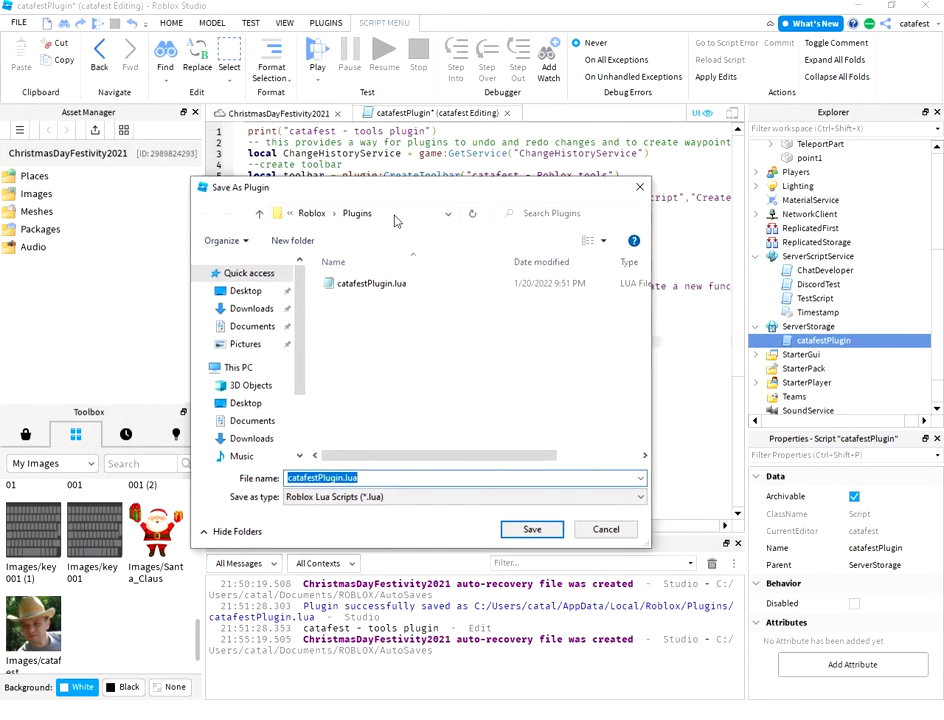
left_click(531, 529)
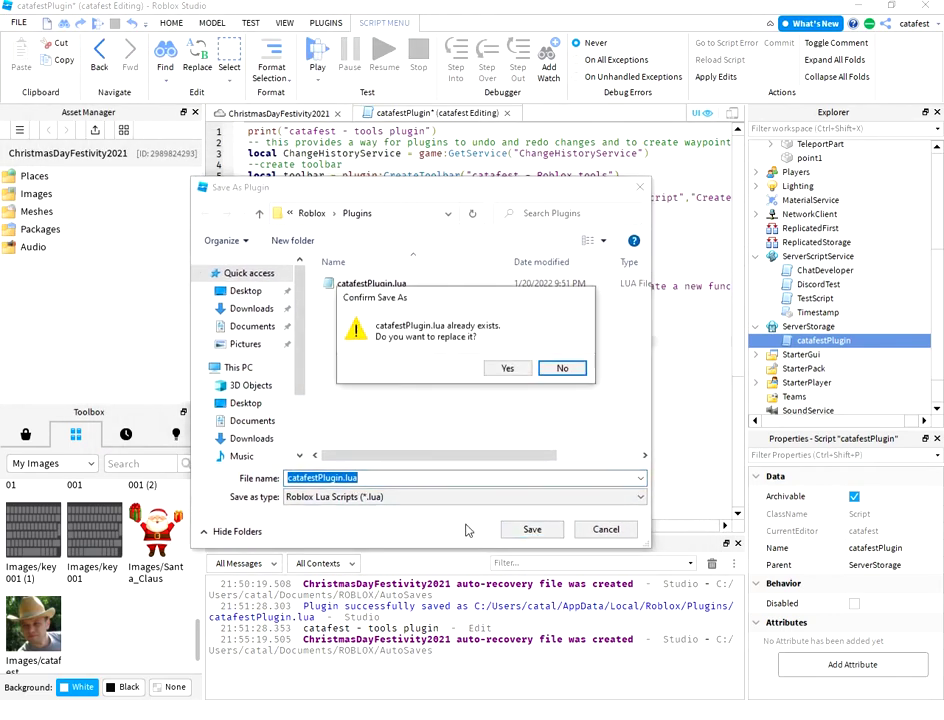
left_click(508, 369)
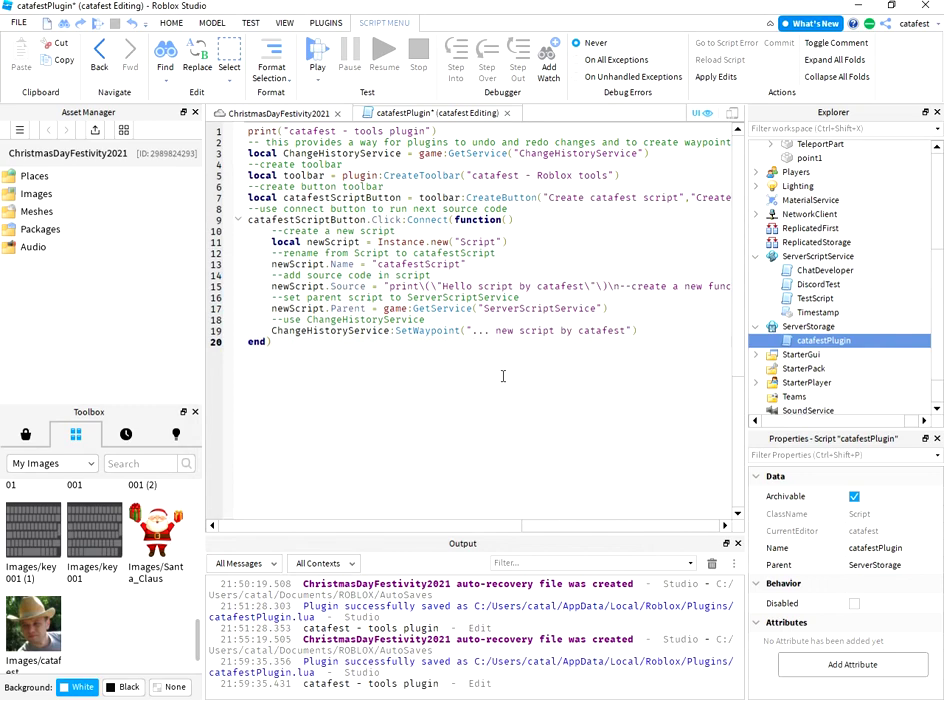
Start publishing catafestPlugin as a plugin, leaving the Sale setting off.
right_click(803, 341)
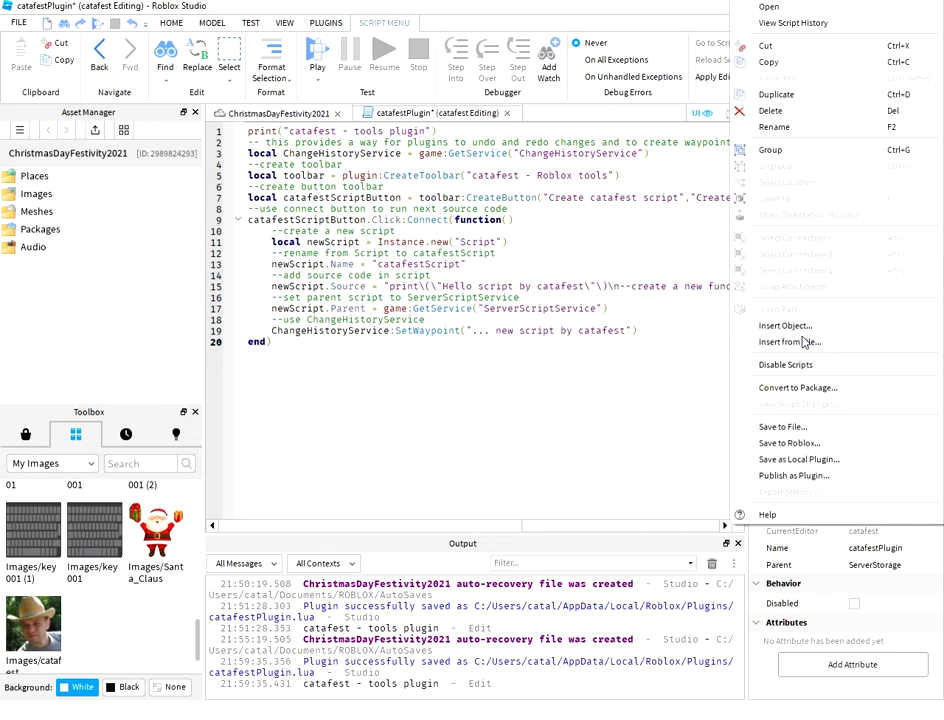
left_click(788, 476)
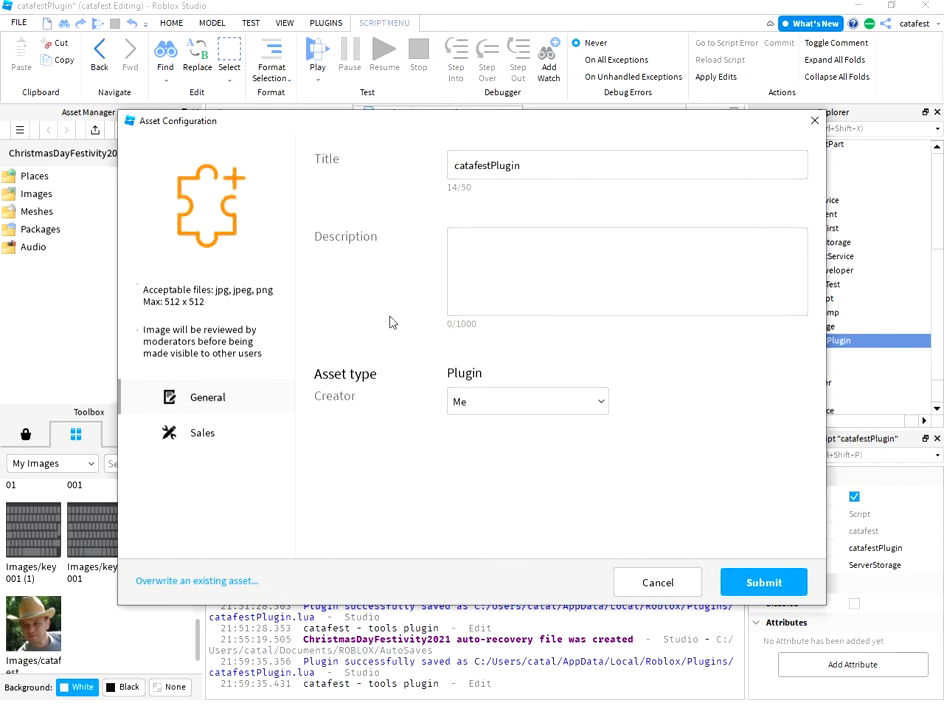
left_click(196, 428)
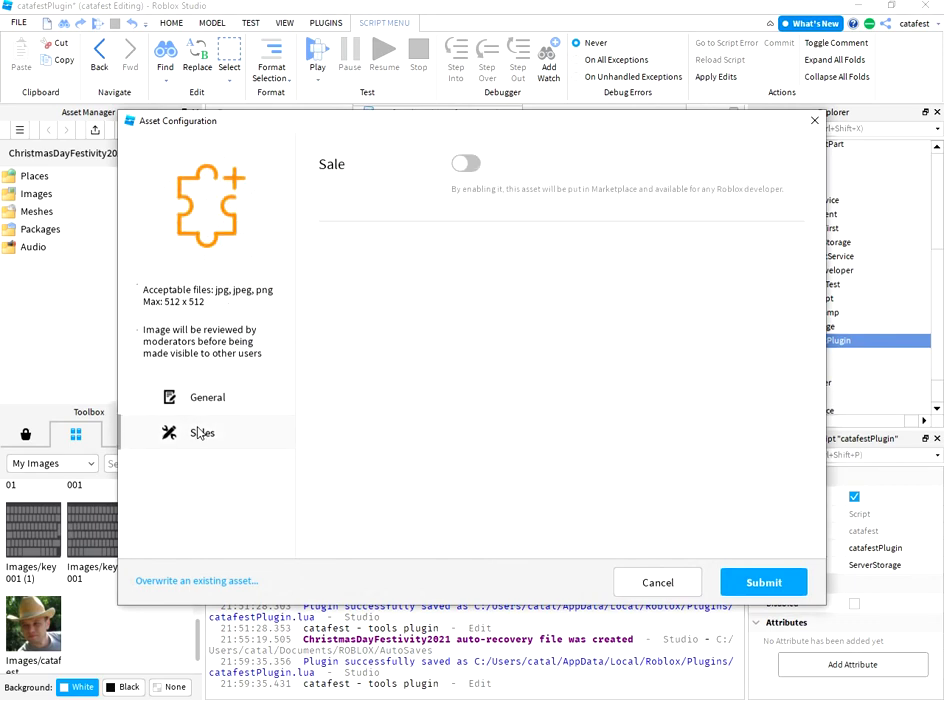
left_click(473, 166)
left_click(462, 164)
left_click(657, 582)
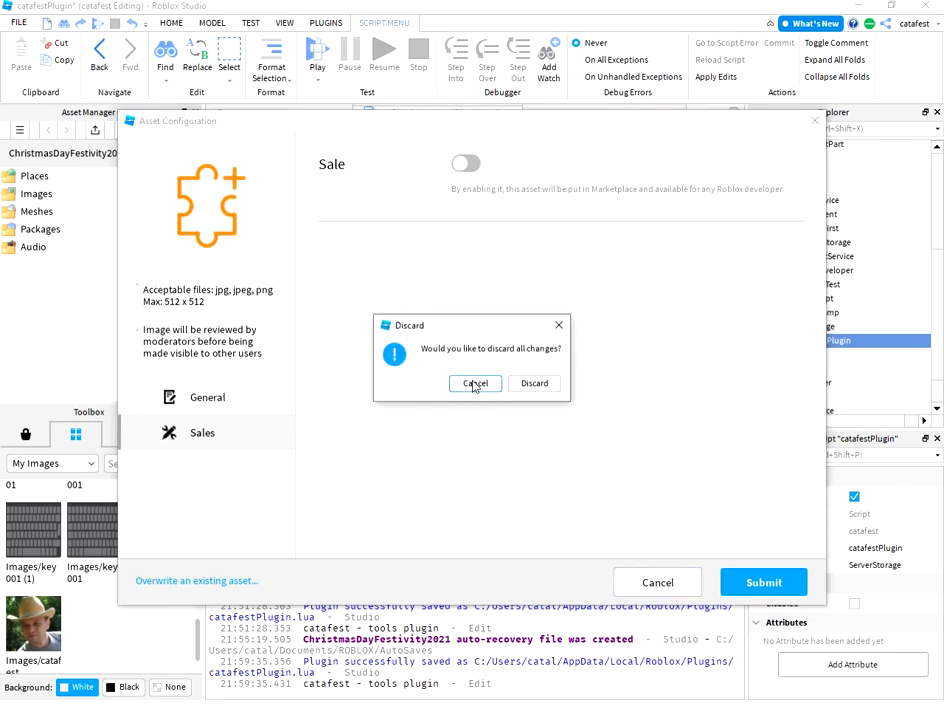
left_click(474, 384)
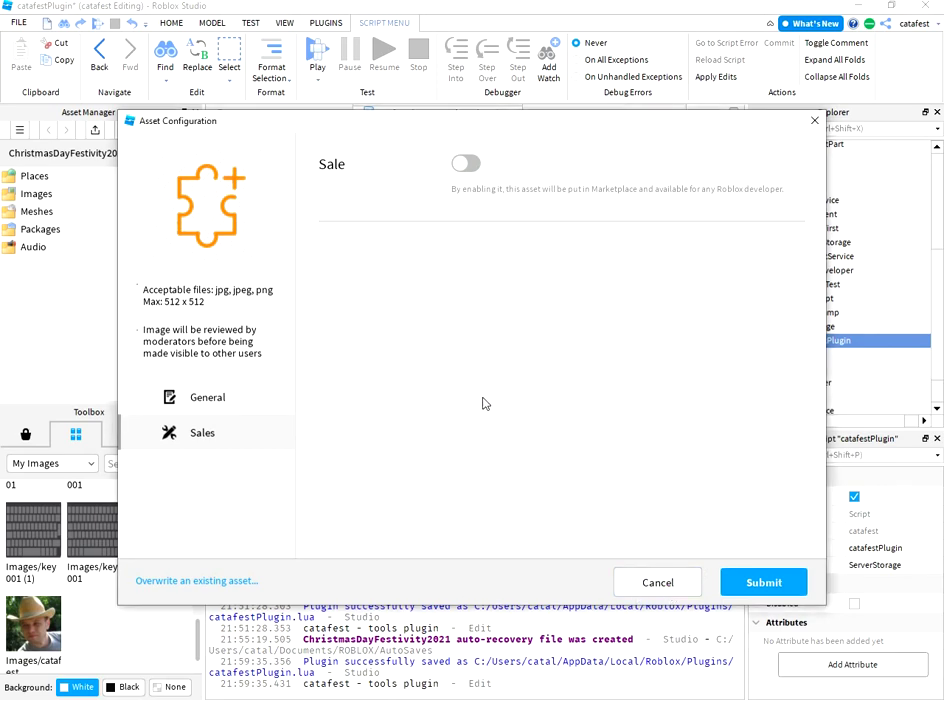
Submit the plugin upload, then close the Asset Configuration window.
left_click(768, 584)
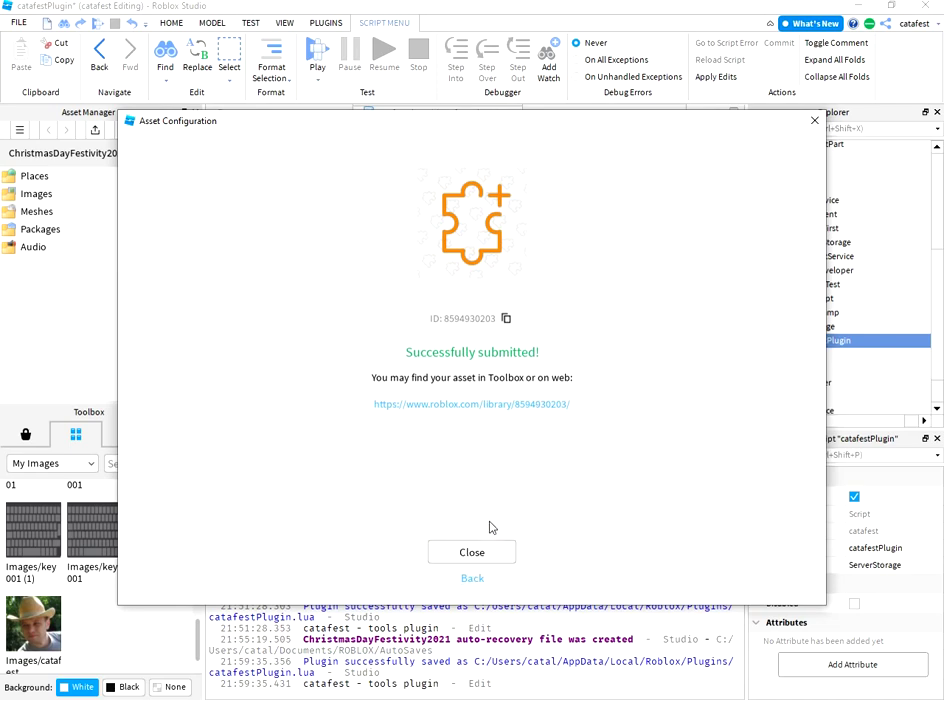
left_click(476, 580)
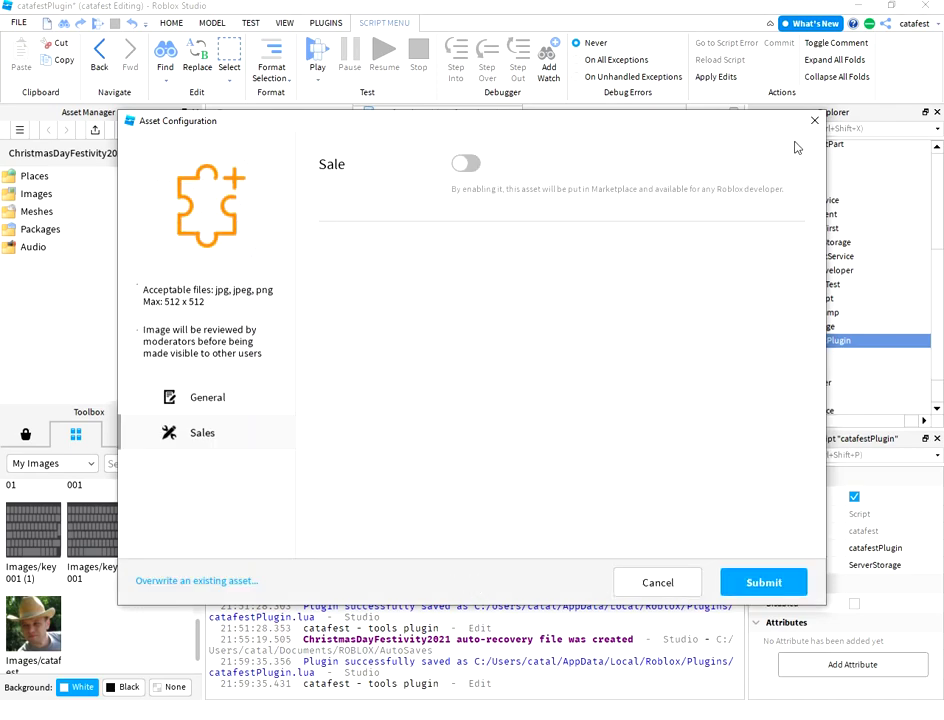
left_click(815, 122)
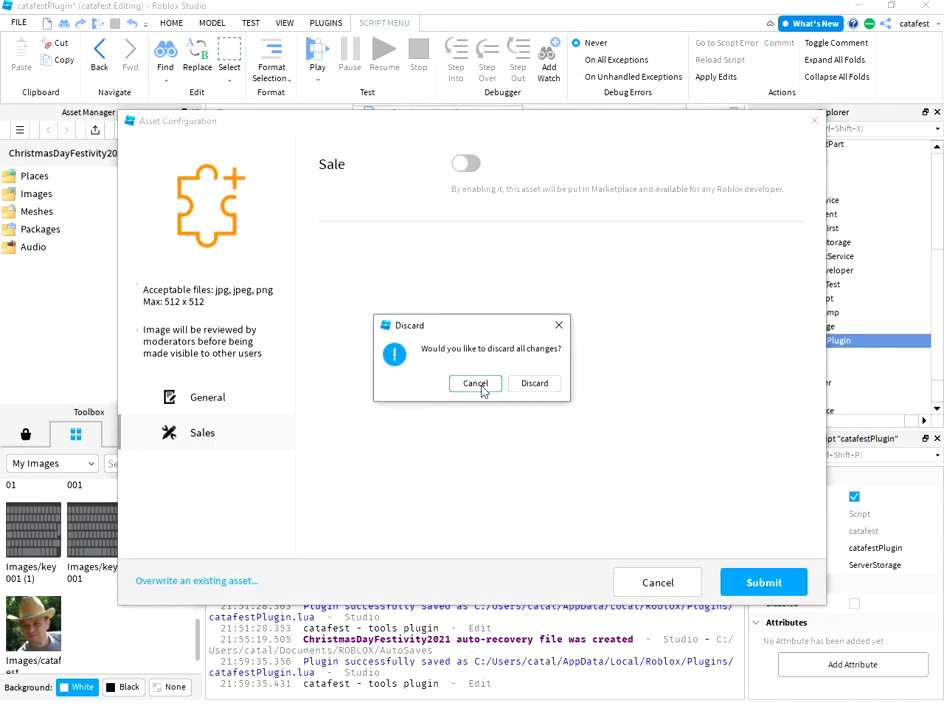
left_click(535, 386)
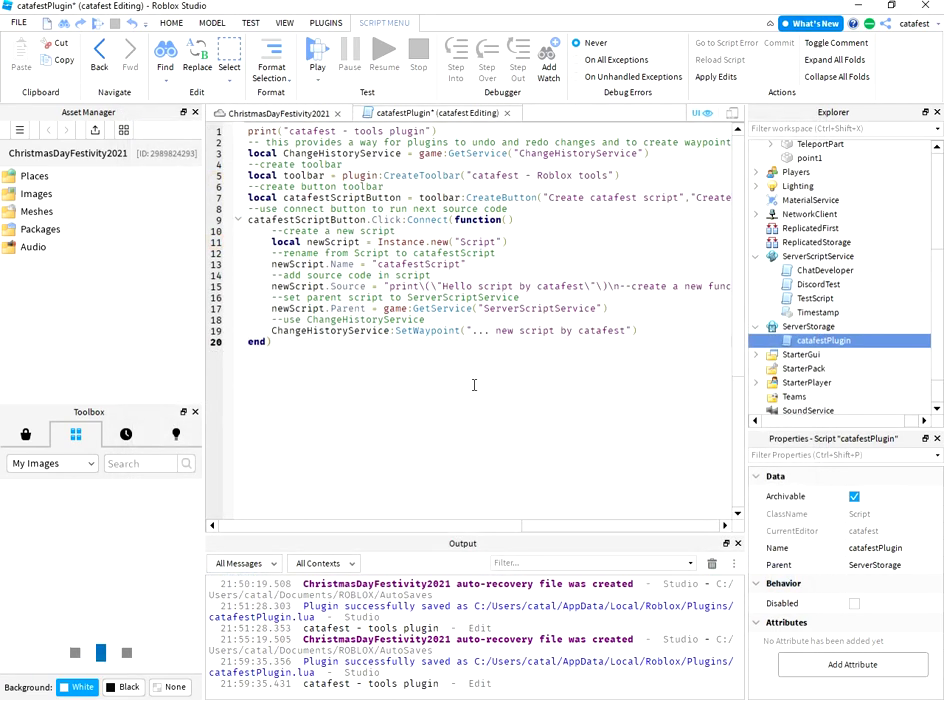
In ChristmasDayFestivity2021, run Create catafest script and select the new catafestScript in ServerScriptService.
left_click(282, 114)
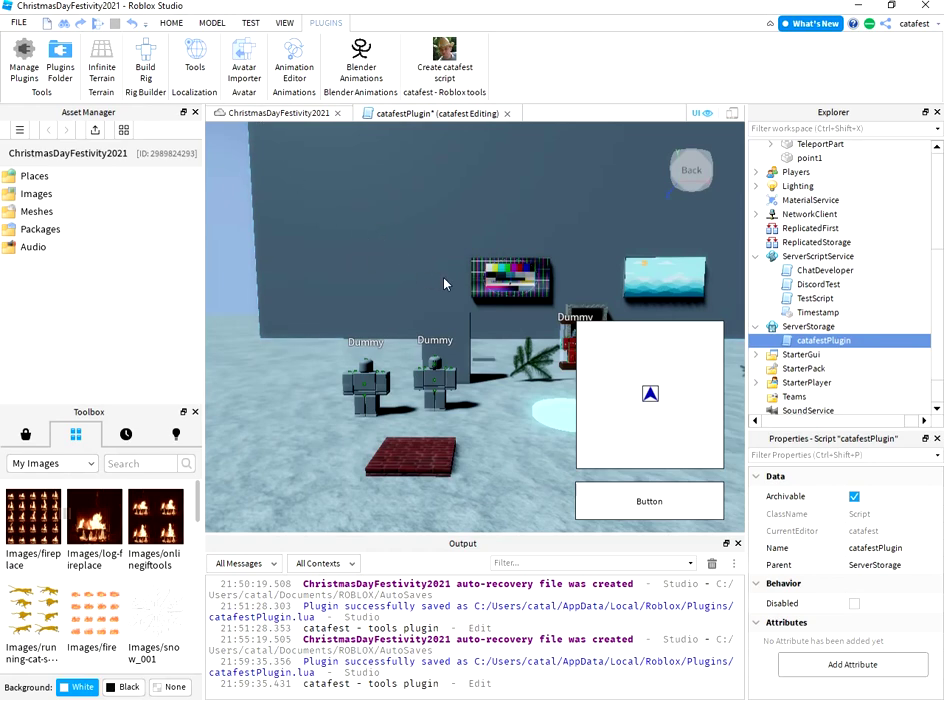
middle_click_drag(348, 246, 376, 254)
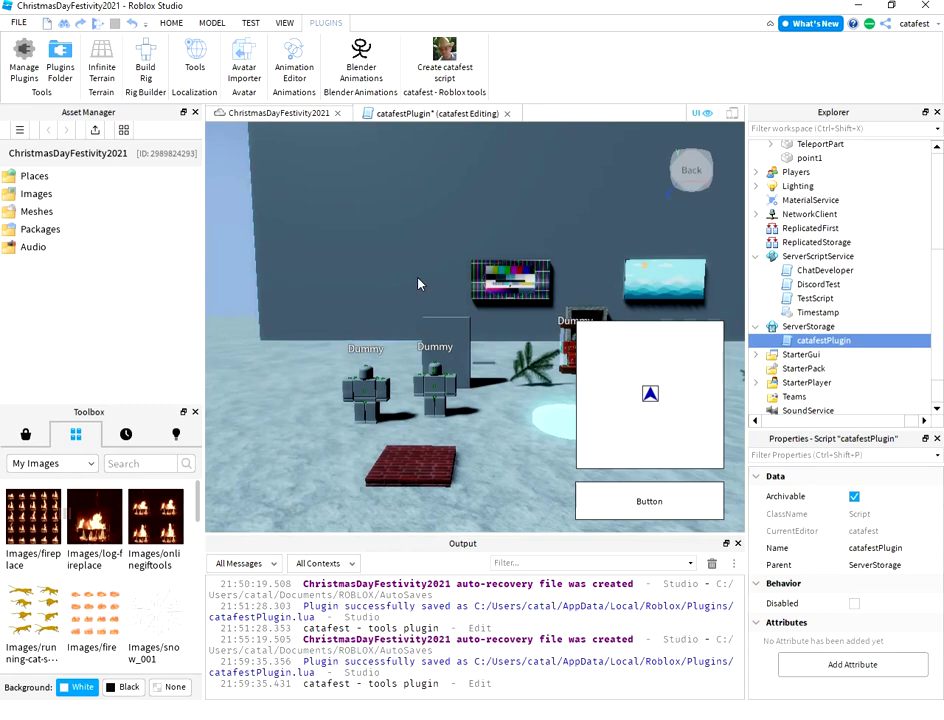
left_click(450, 80)
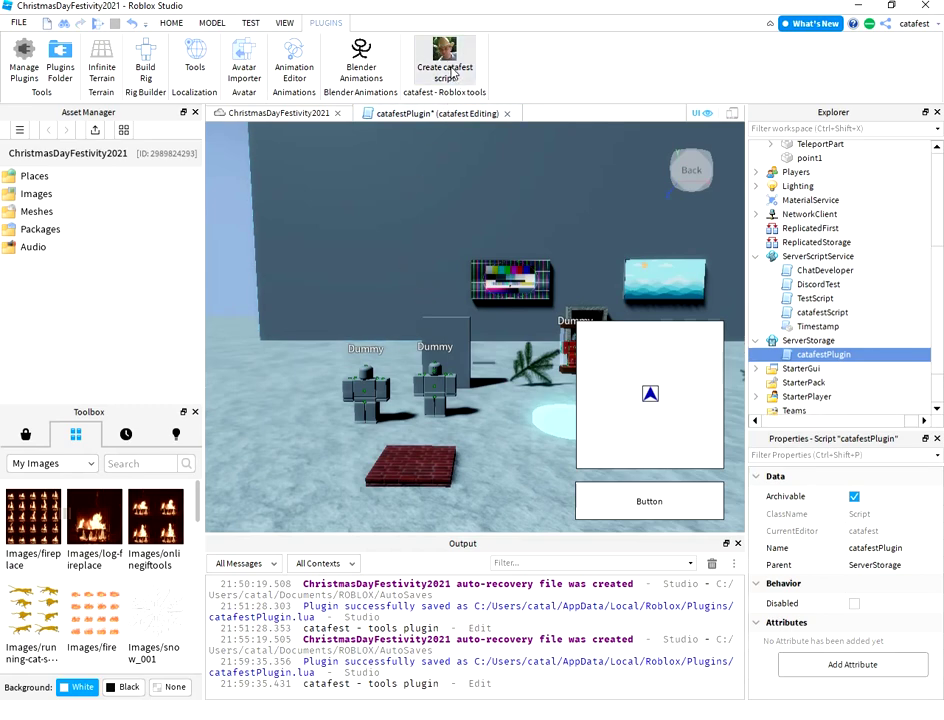
left_click(824, 313)
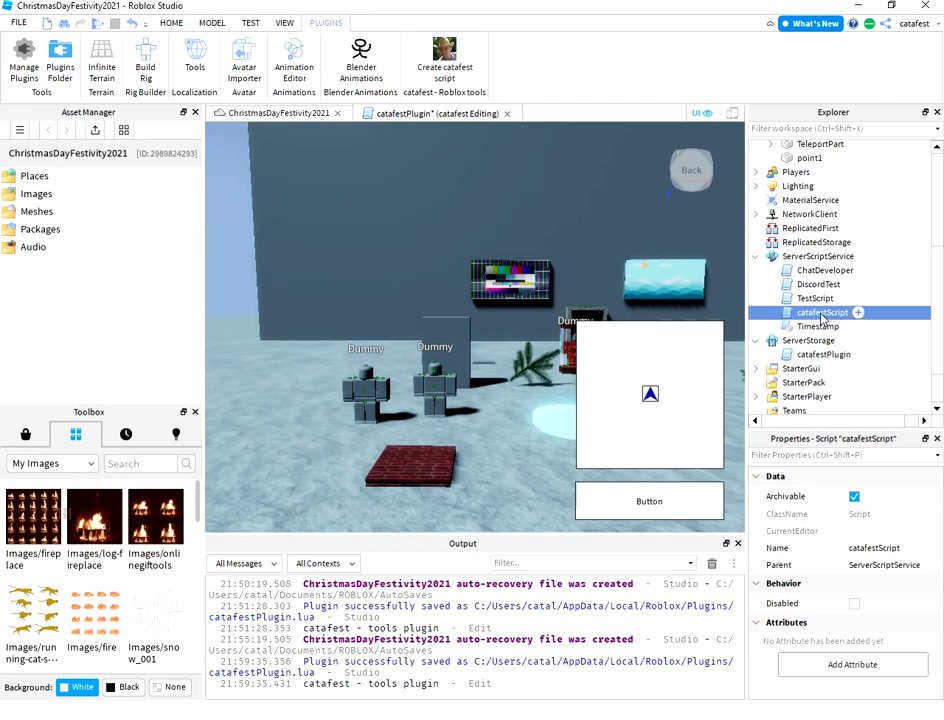
Open catafestScript and highlight its hello print line and the empty newFunction lines.
left_click(850, 256)
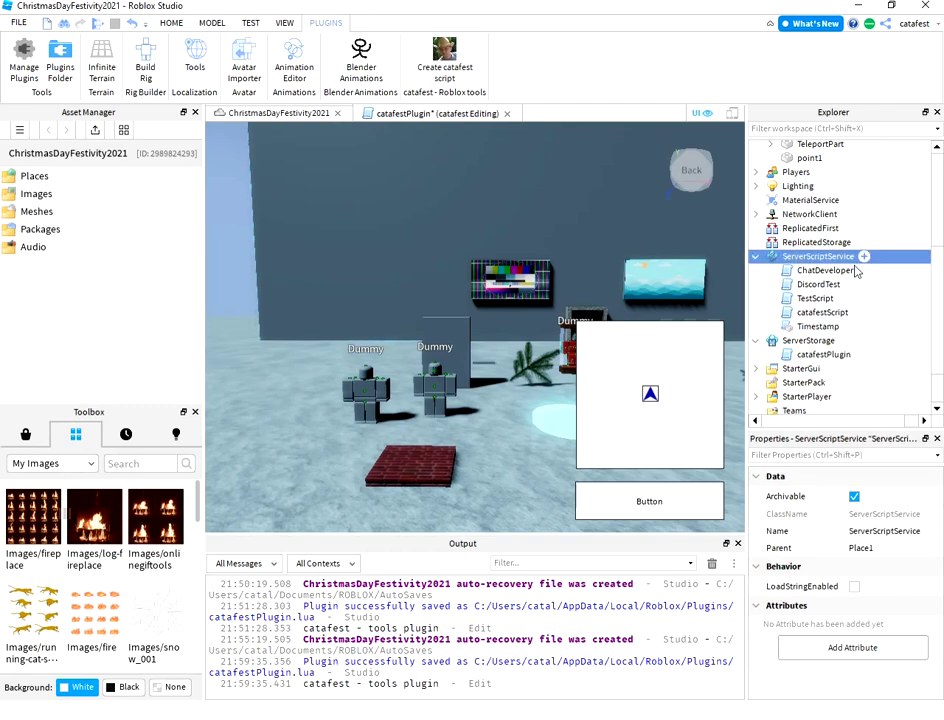
left_click(821, 314)
double_click(821, 313)
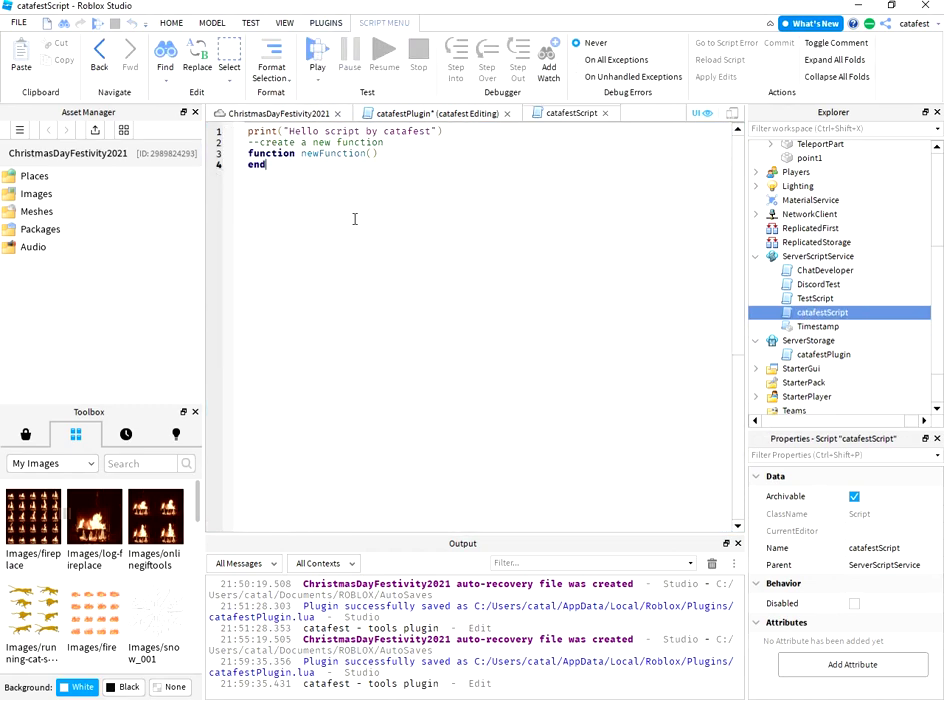
left_click(304, 189)
left_click(240, 131, "shift")
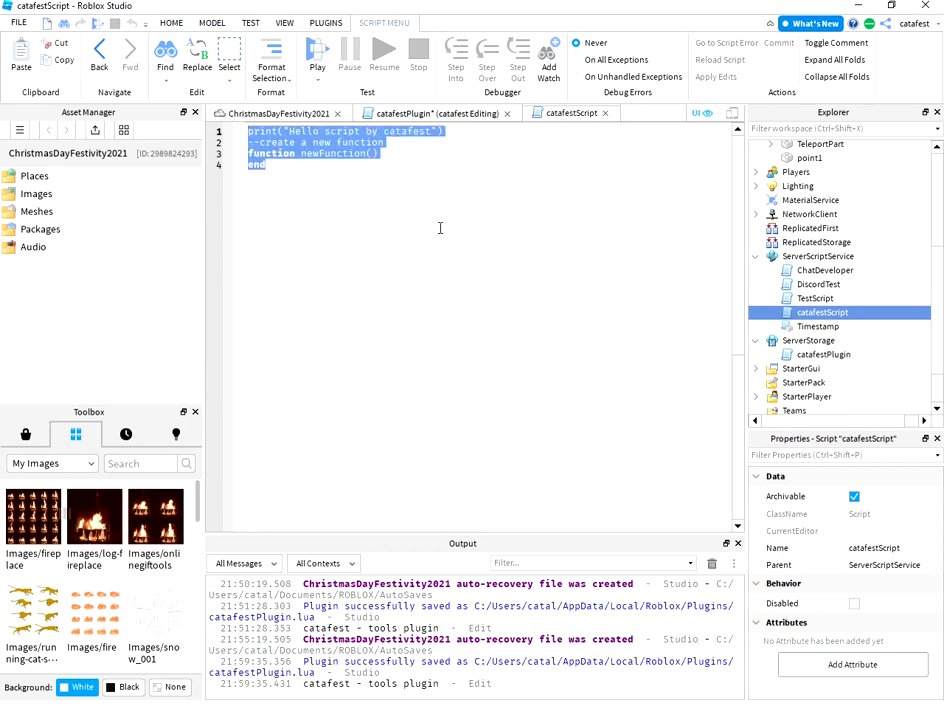
left_click(314, 179)
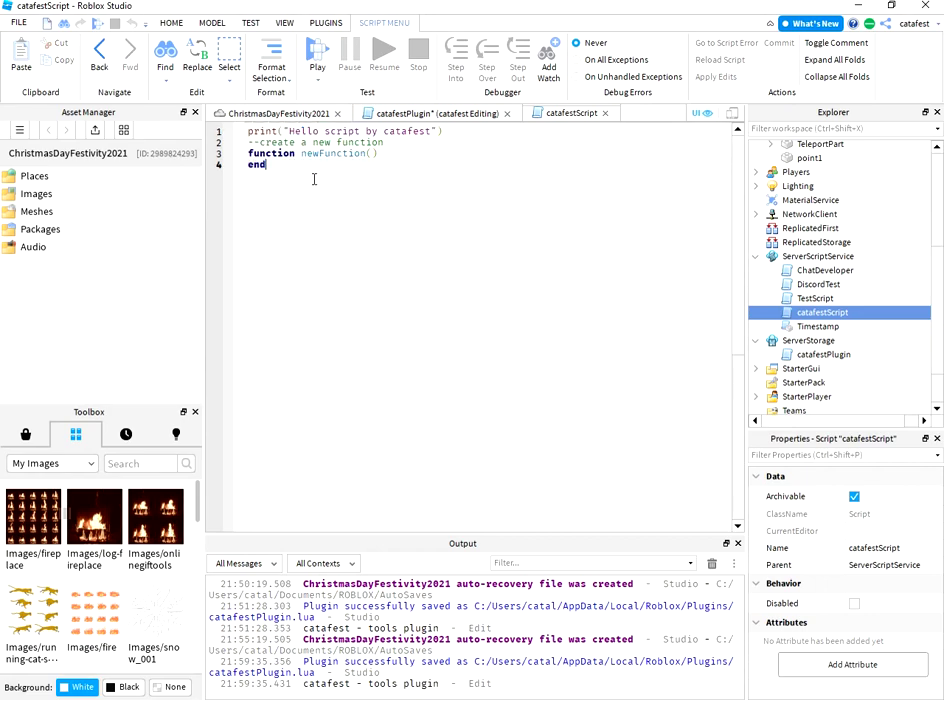
left_click_drag(480, 128, 247, 131)
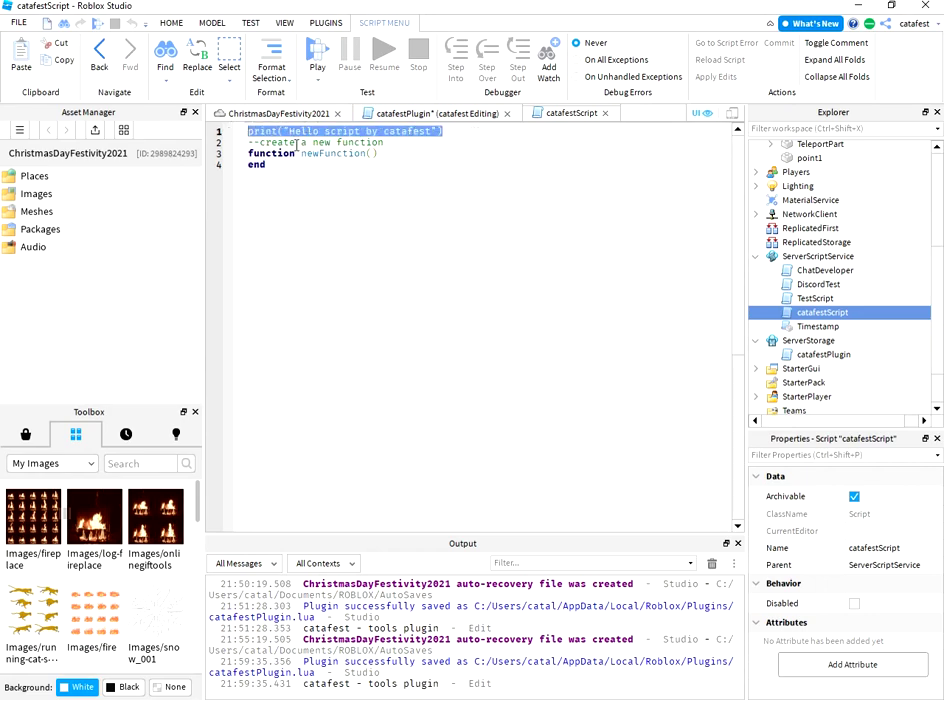
left_click_drag(410, 146, 248, 142)
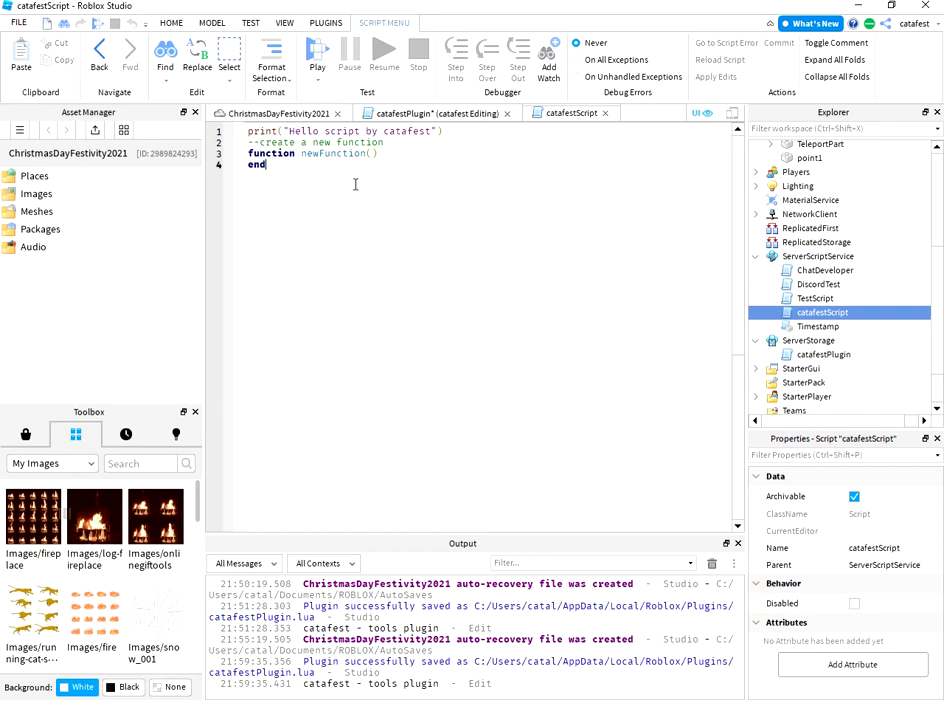
left_click_drag(354, 185, 247, 153)
left_click(399, 194)
Highlight line 17 of catafestPlugin, including game, GetService and ServerScriptService.
left_click(424, 116)
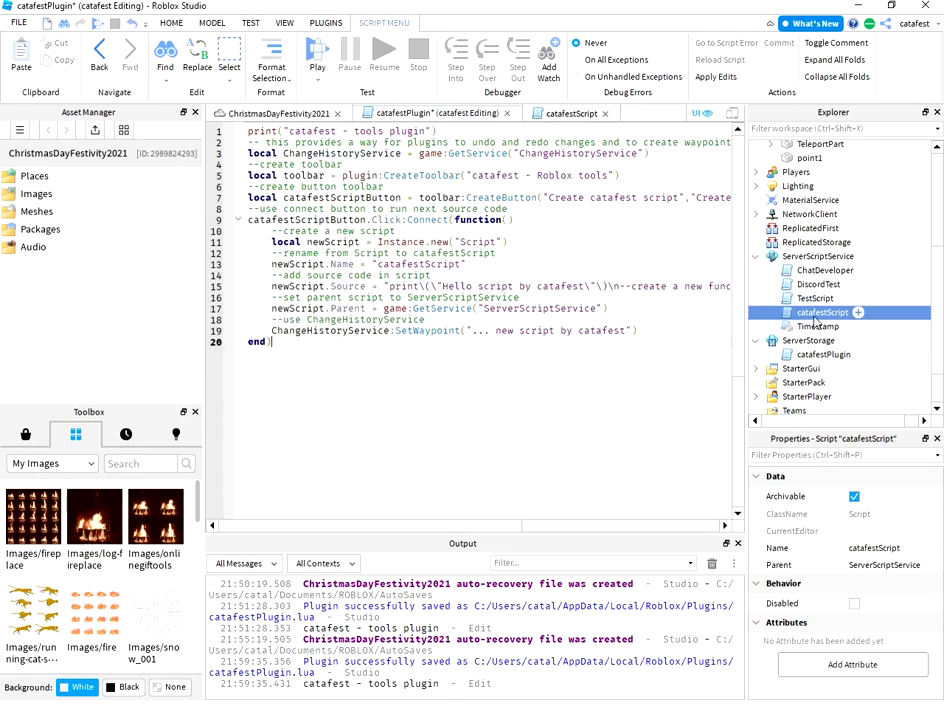
left_click(804, 257)
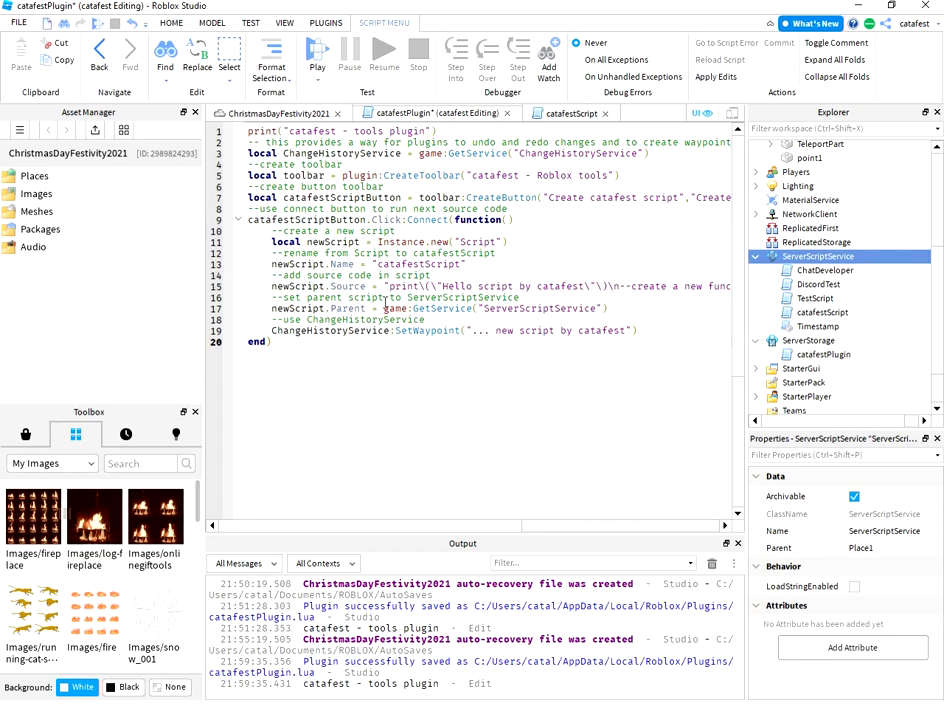
left_click_drag(608, 308, 272, 310)
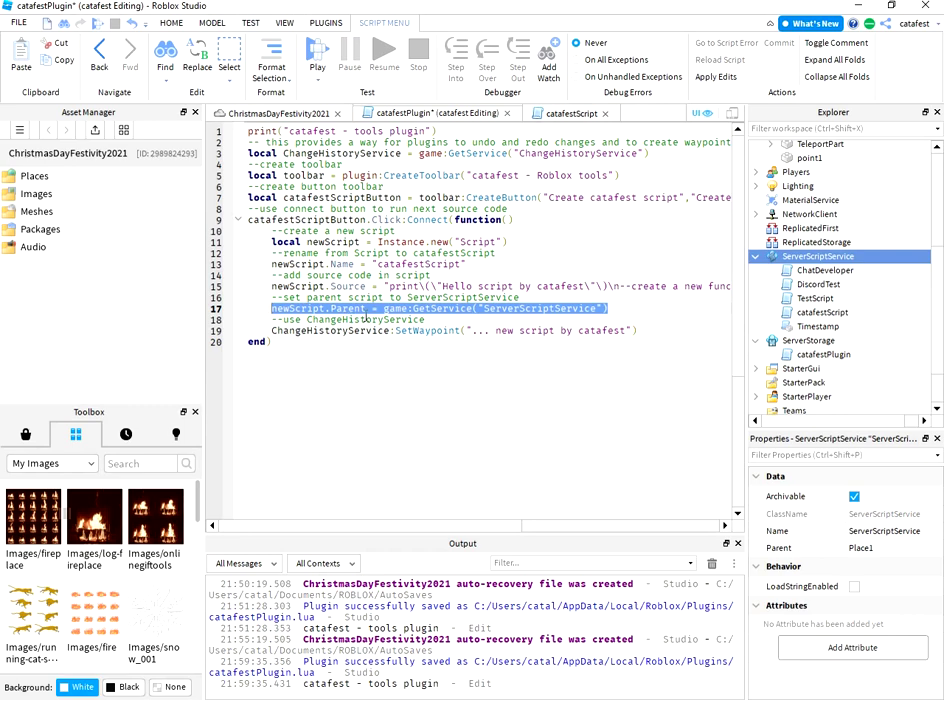
double_click(388, 309)
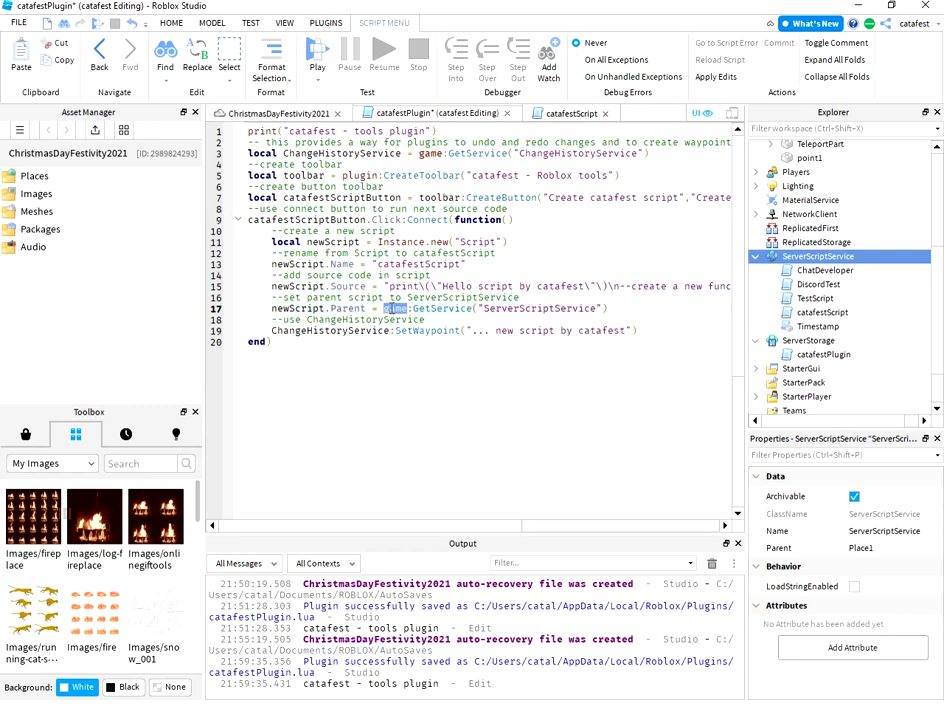
double_click(440, 309)
left_click(549, 310)
double_click(549, 310)
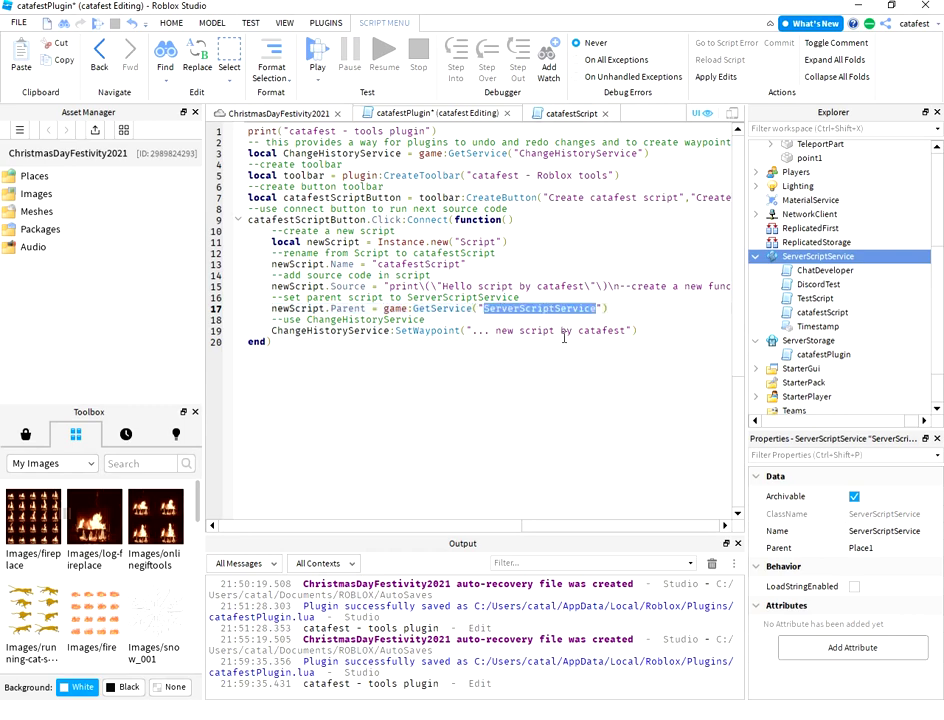
left_click(438, 382)
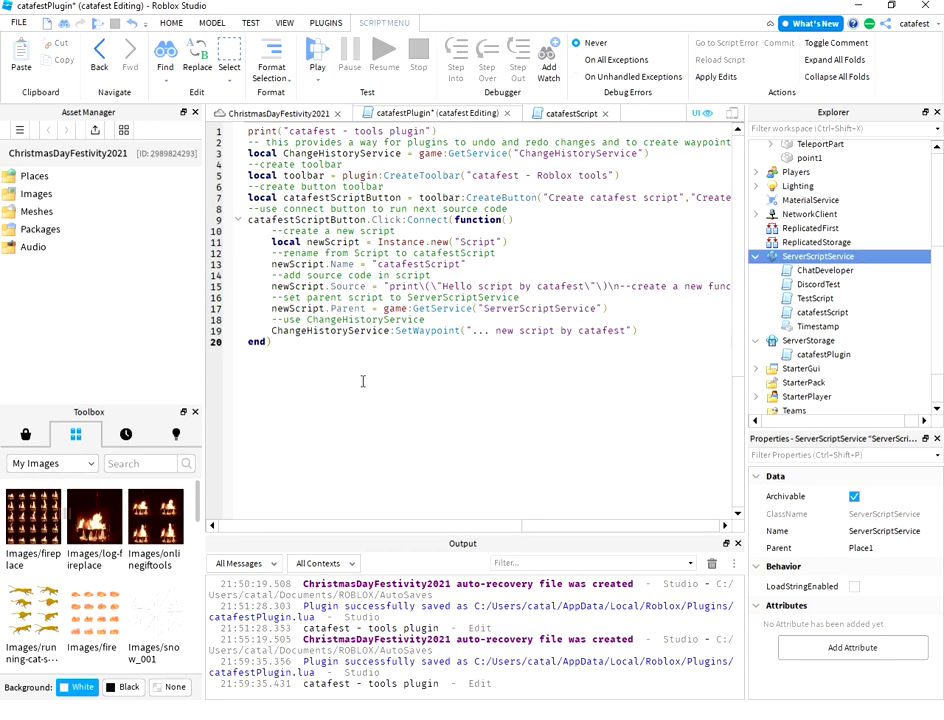